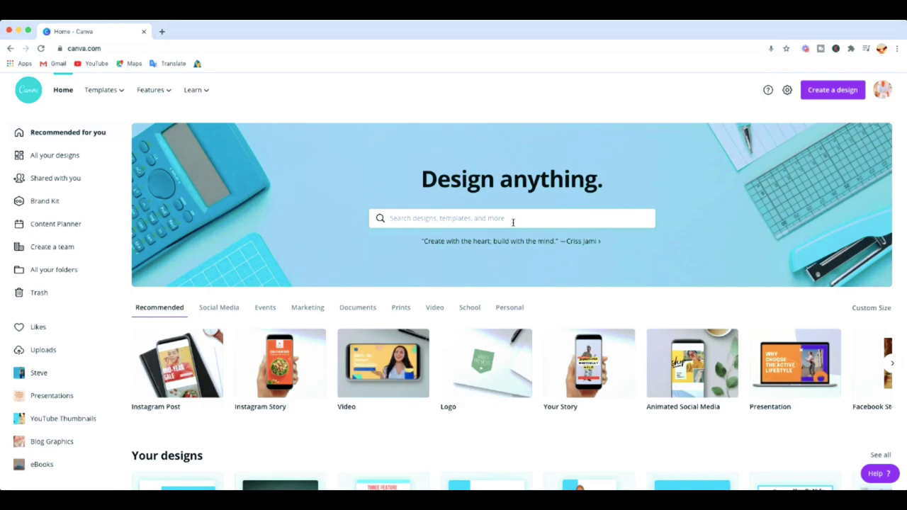
Search for the A4 Document design type and create a blank A4 document
click(419, 218)
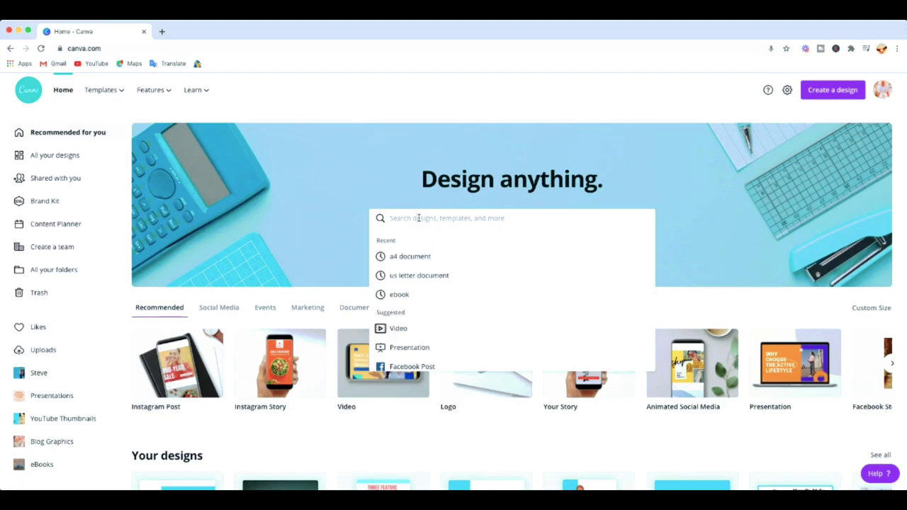
text(a4)
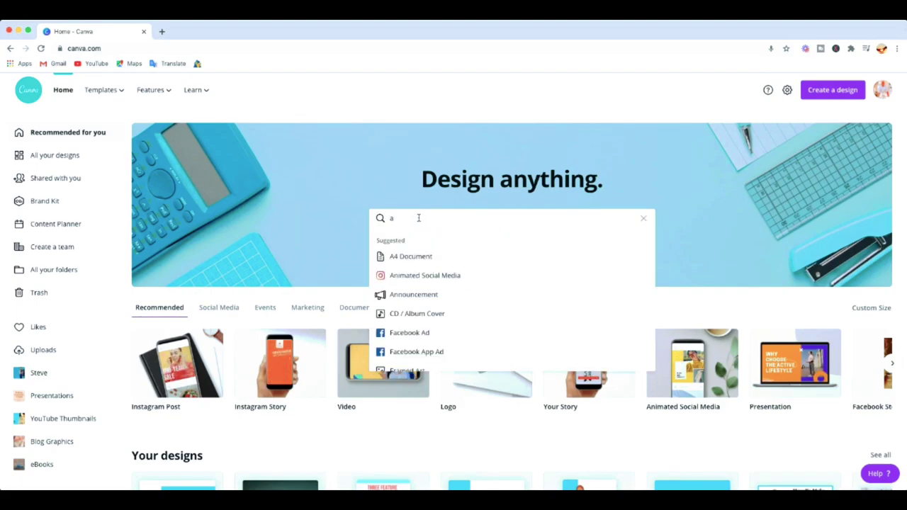
click(440, 257)
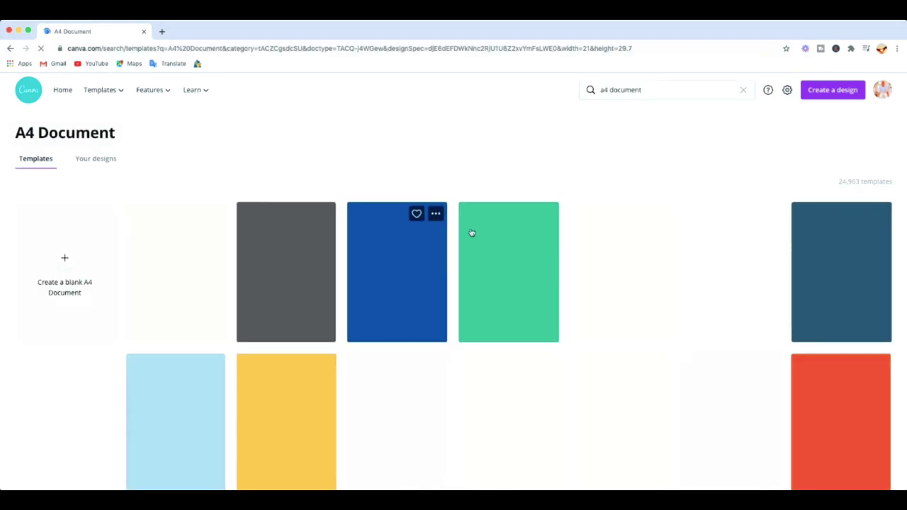
scroll(212, 276, down, 1)
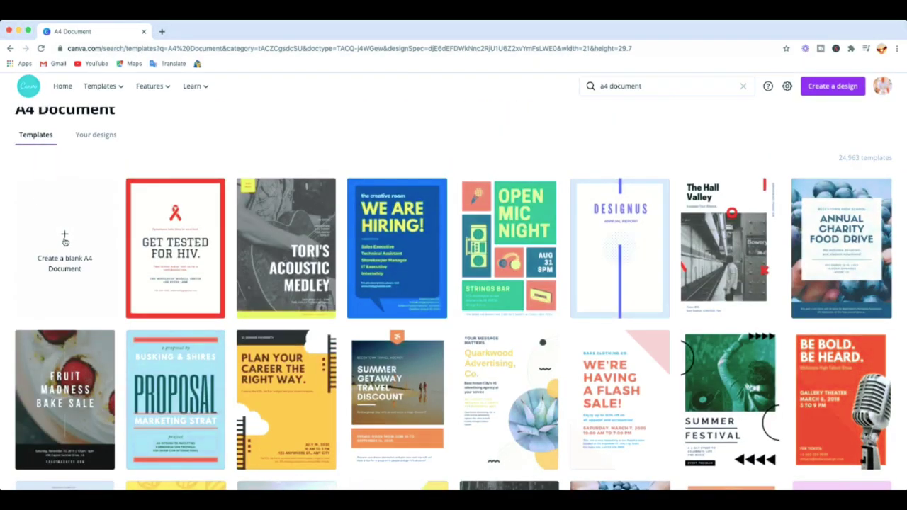
click(65, 241)
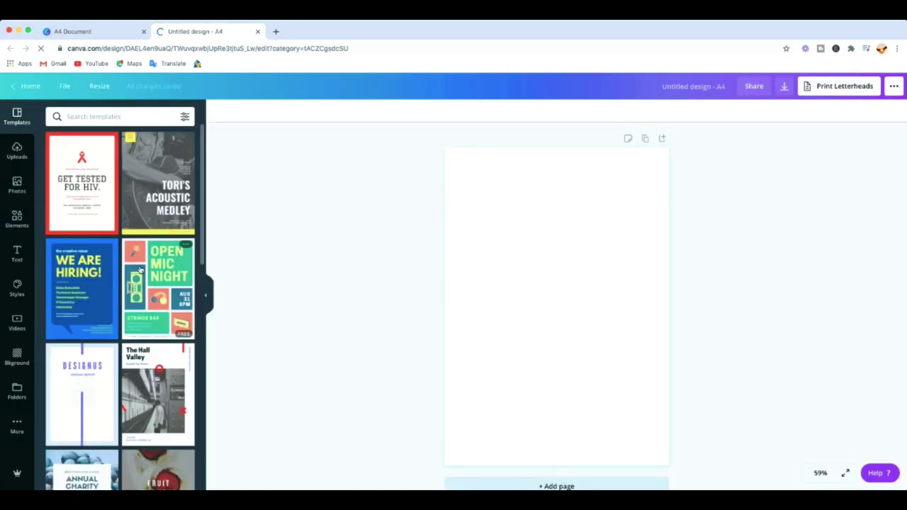
Browse the A4 document templates to find a multi-page report layout suitable for the design
scroll(117, 278, down, 3)
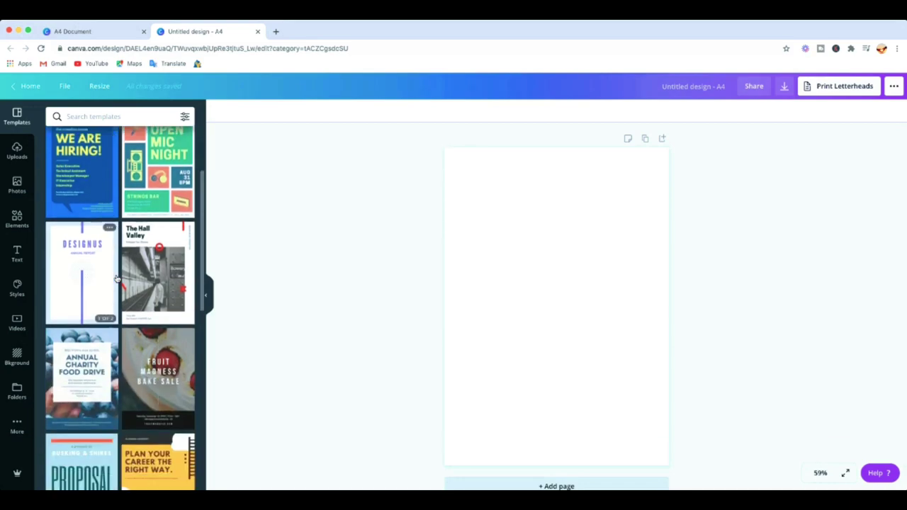
scroll(117, 279, down, 5)
scroll(122, 277, down, 9)
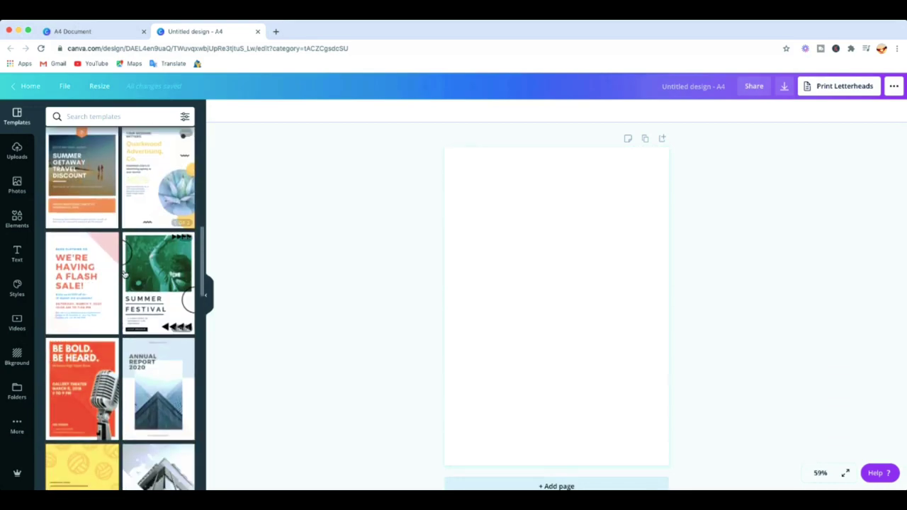
scroll(127, 273, down, 1)
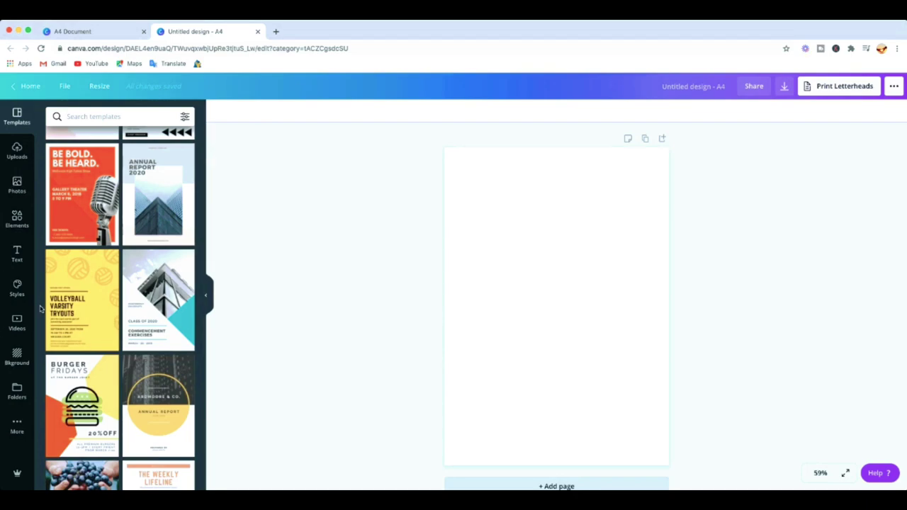
scroll(149, 195, up, 5)
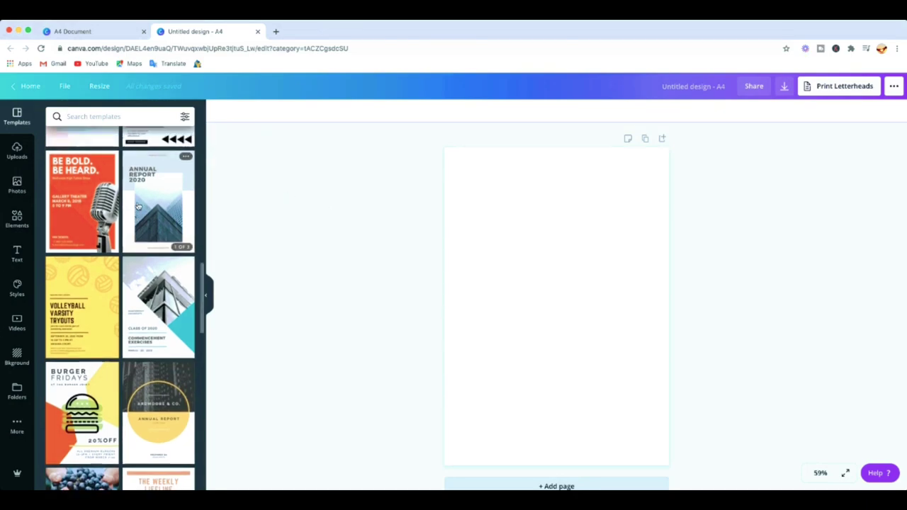
scroll(149, 195, up, 9)
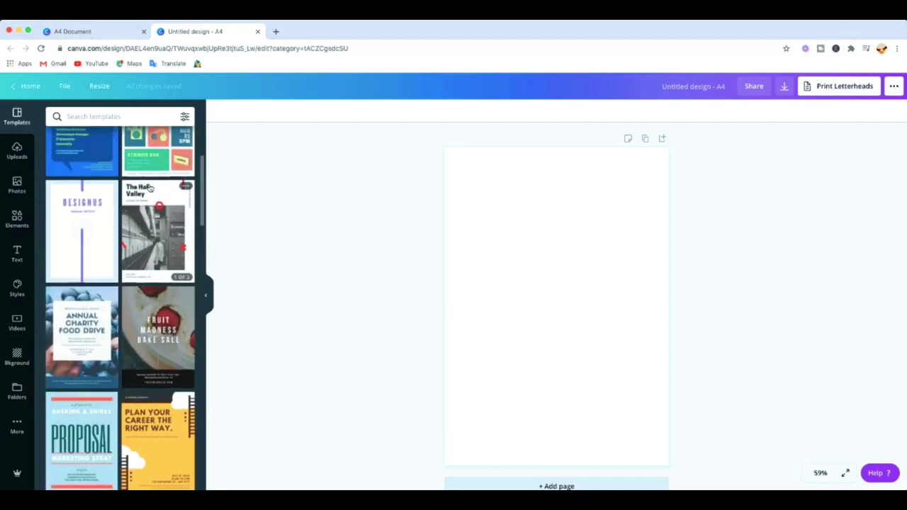
scroll(150, 190, up, 2)
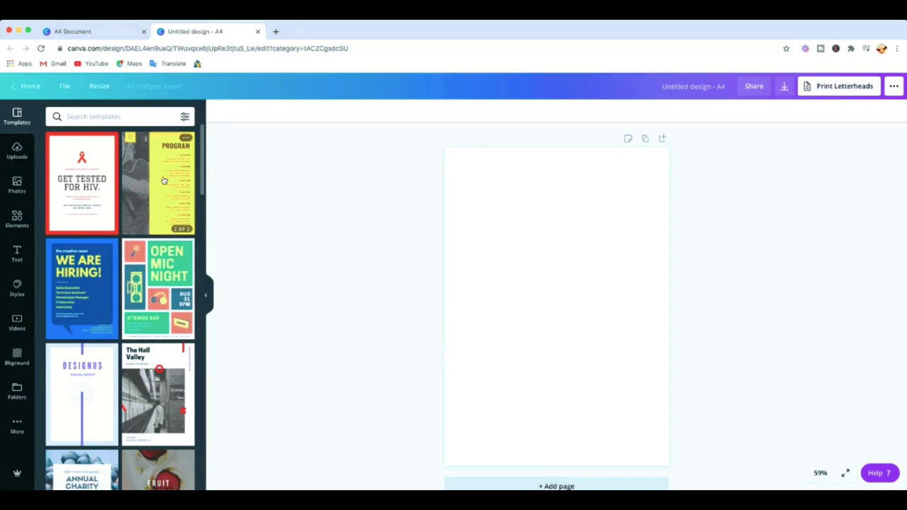
scroll(162, 213, down, 5)
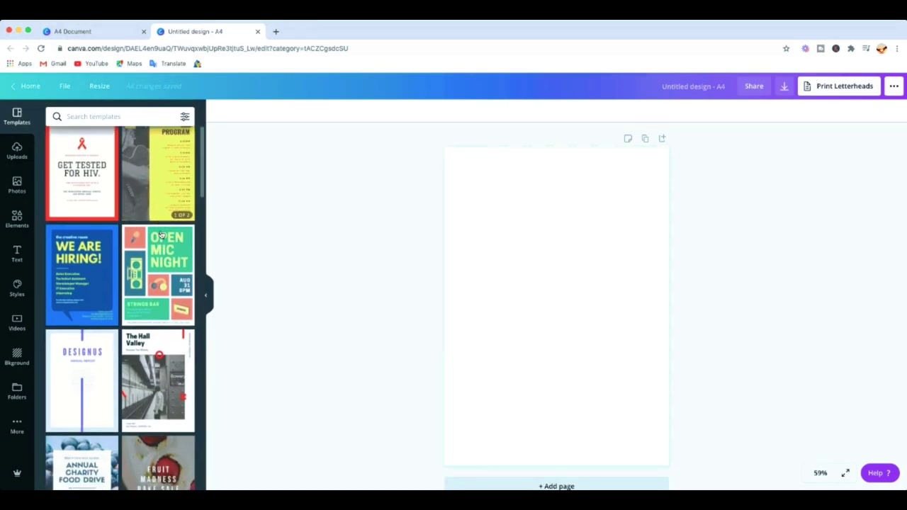
scroll(162, 235, down, 6)
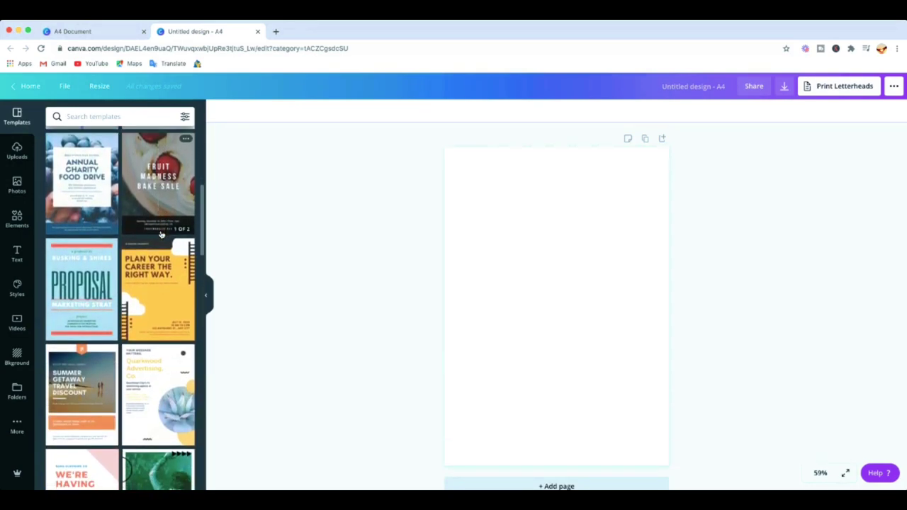
scroll(152, 278, down, 8)
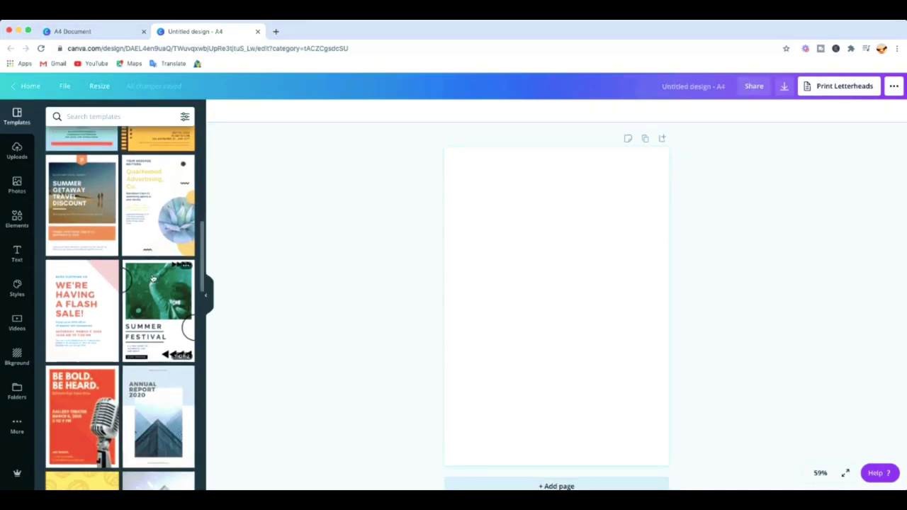
scroll(152, 277, down, 8)
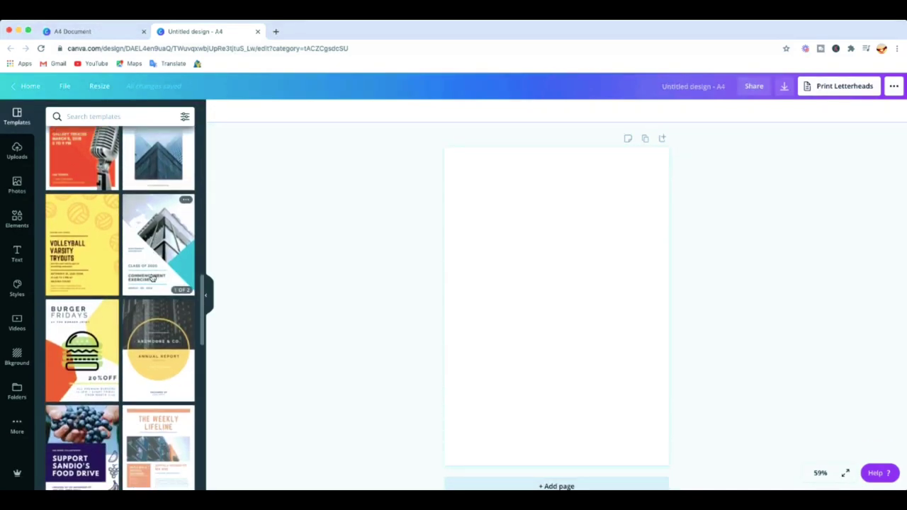
scroll(157, 282, down, 4)
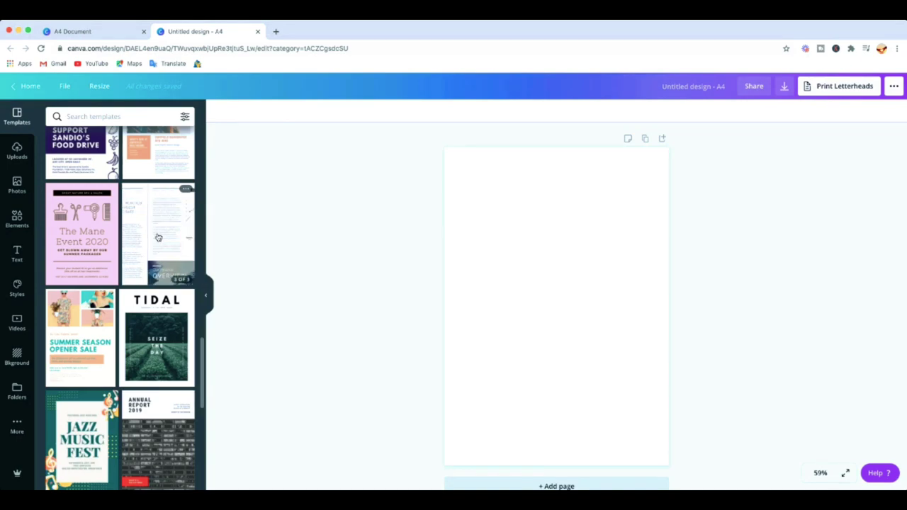
scroll(155, 267, down, 7)
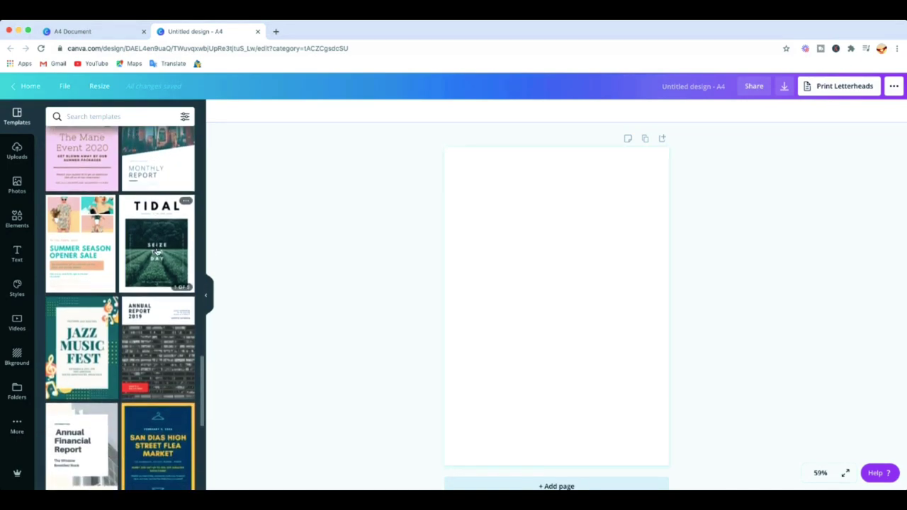
scroll(157, 252, down, 8)
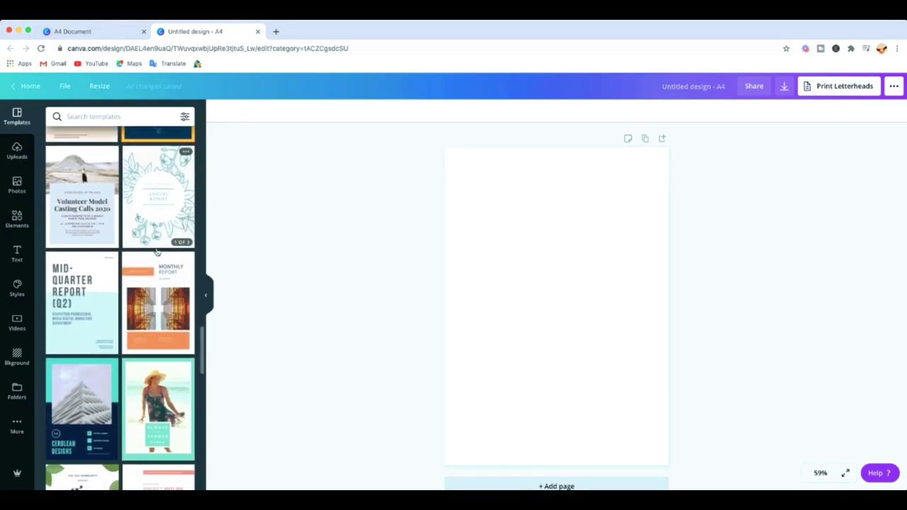
scroll(157, 251, down, 6)
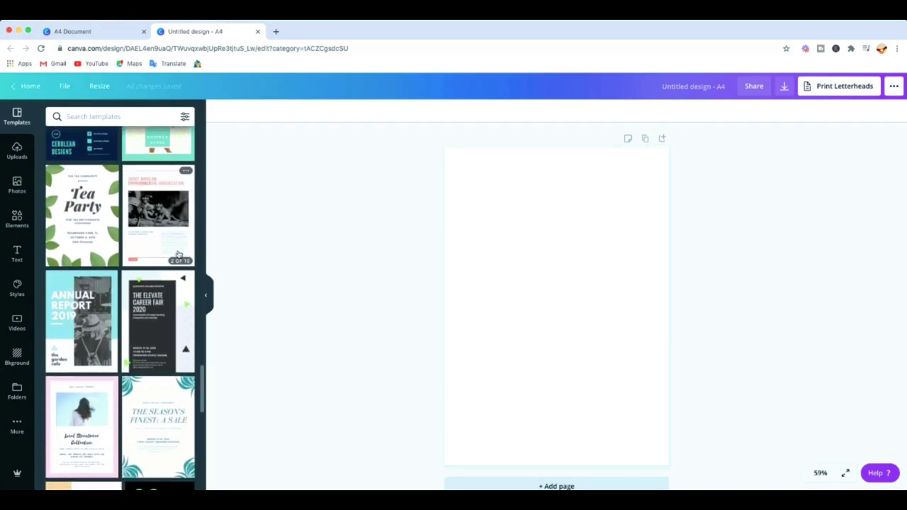
Apply all 10 pages of the Coral & White Minimal Corporate Project Outline Report template to the blank document
click(151, 212)
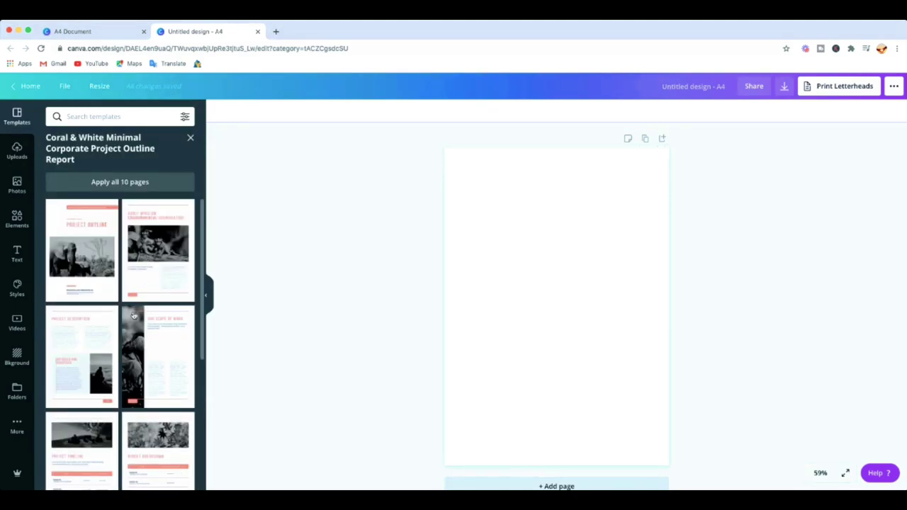
scroll(135, 318, down, 7)
scroll(135, 318, up, 7)
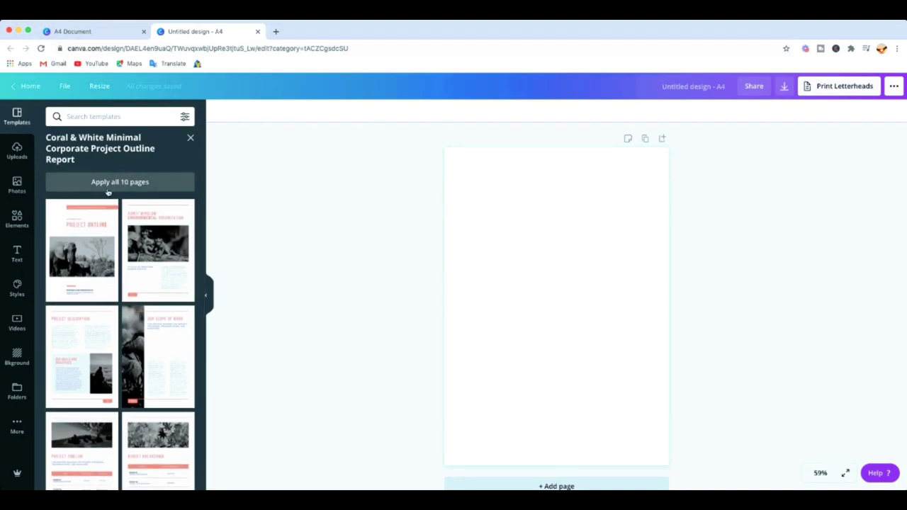
click(128, 181)
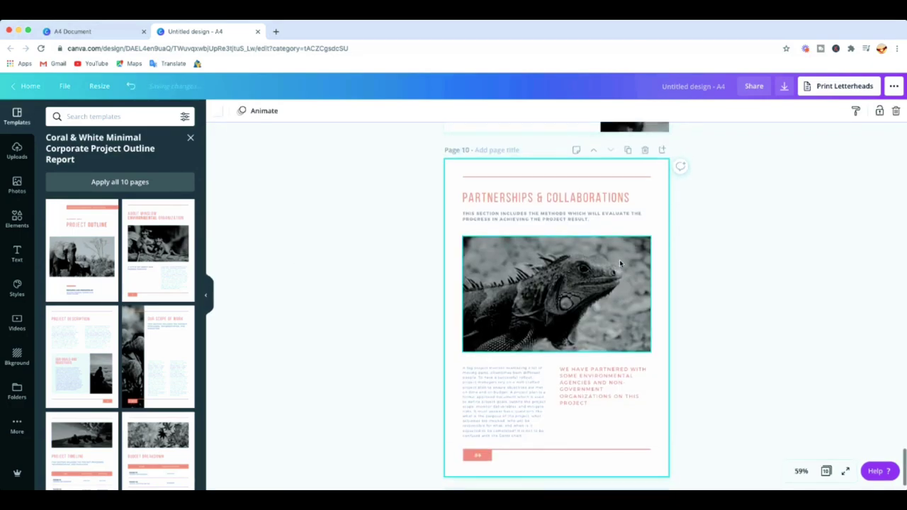
Nudge the date and "Project Outline" title group slightly upward on the cover page
scroll(620, 263, down, 15)
scroll(619, 263, up, 20)
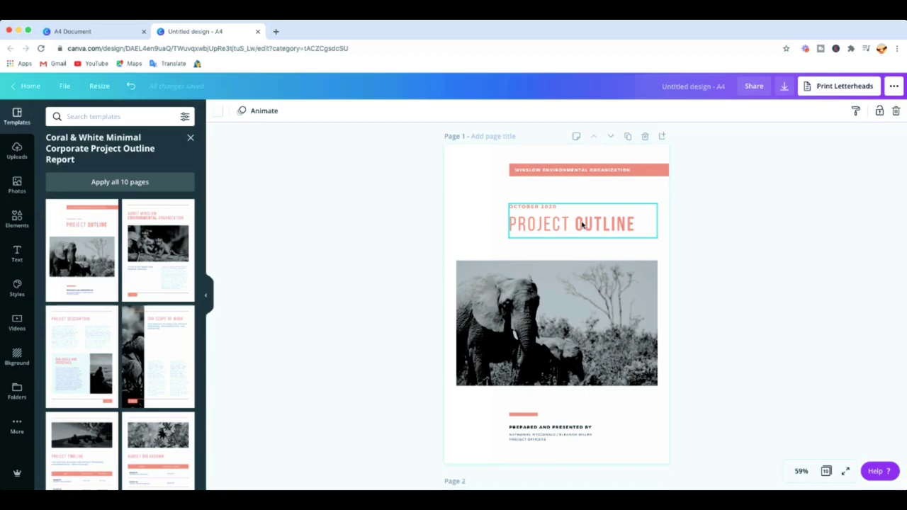
click(583, 224)
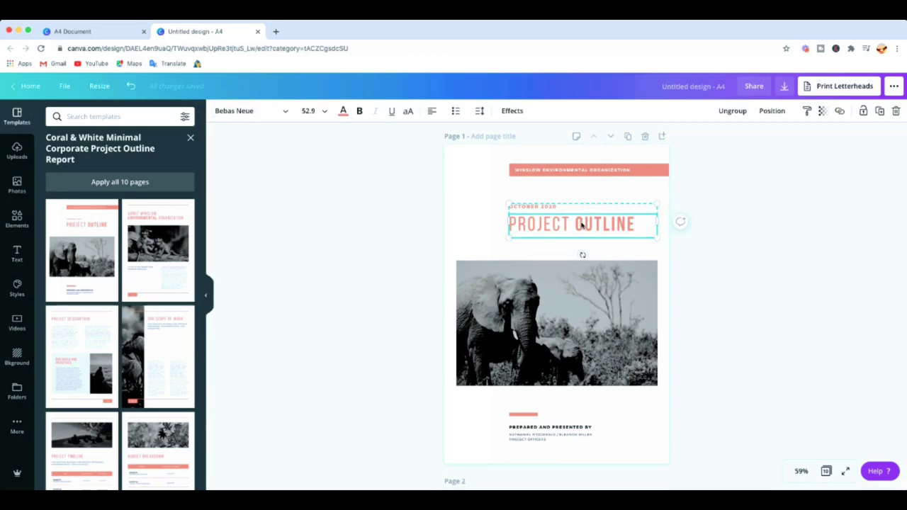
drag(582, 225, 579, 222)
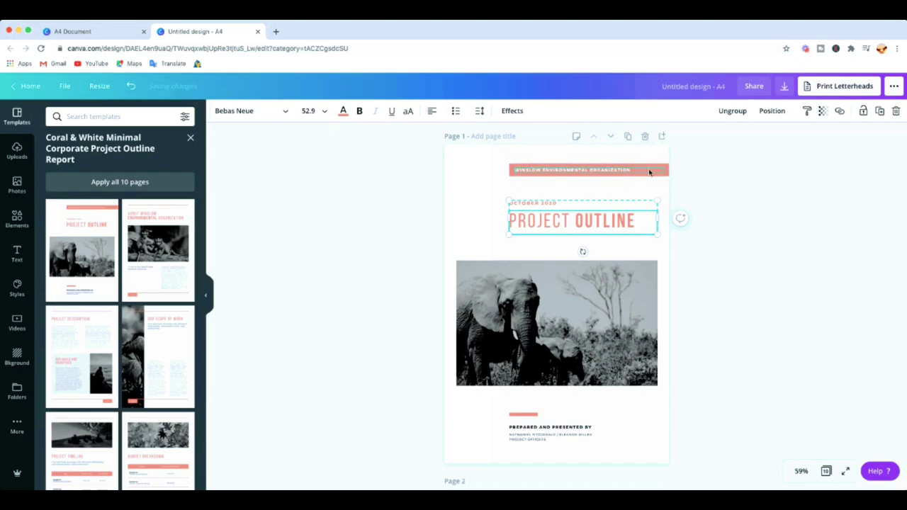
Recolour the coral banner behind the organization name on page 1 with the light blue brand colour
click(649, 170)
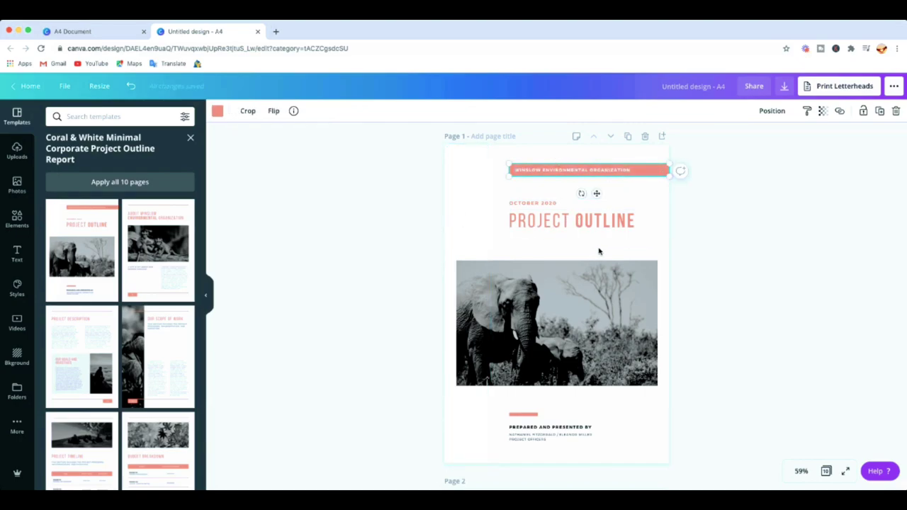
click(600, 250)
scroll(613, 375, down, 3)
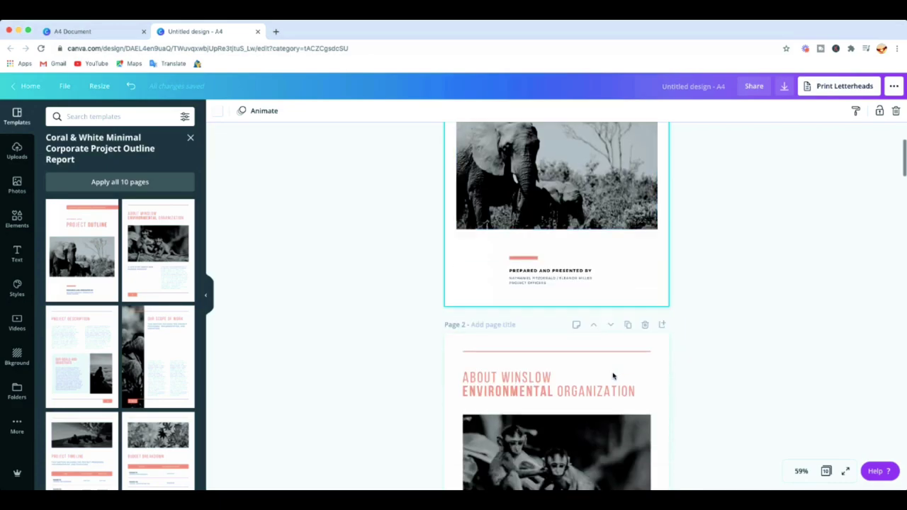
scroll(614, 377, up, 2)
scroll(614, 378, up, 1)
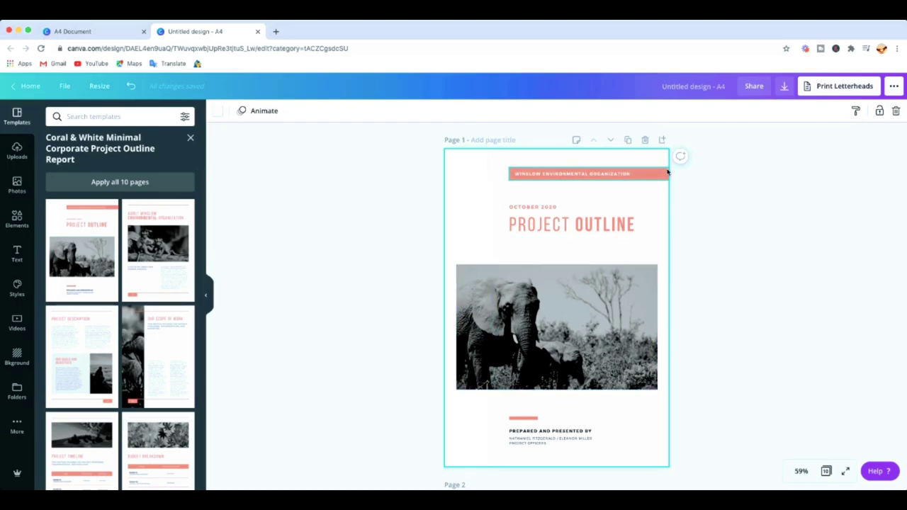
click(663, 174)
click(217, 113)
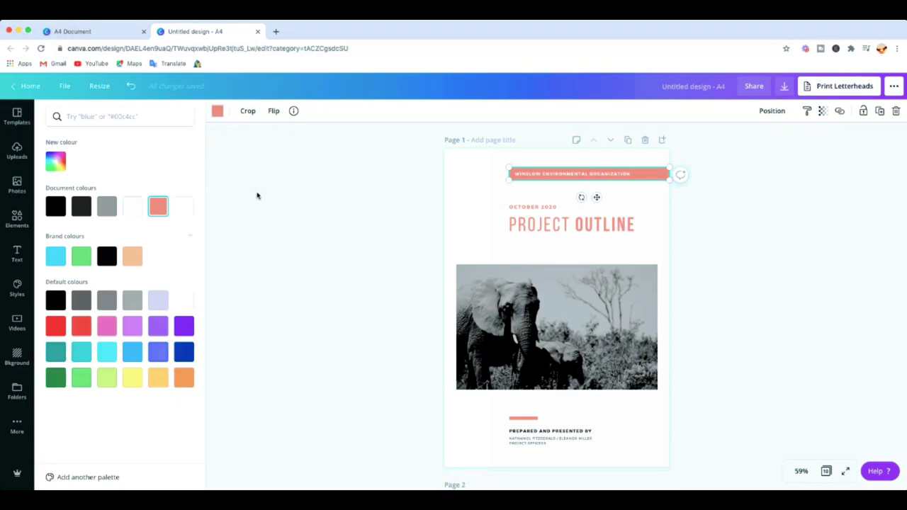
click(57, 257)
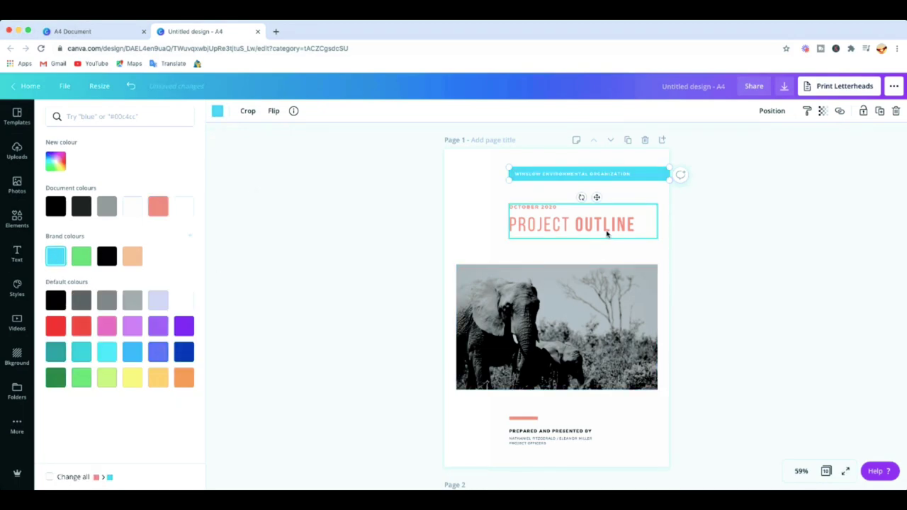
Change the "Project Outline" title text on the cover to the black brand colour
click(604, 227)
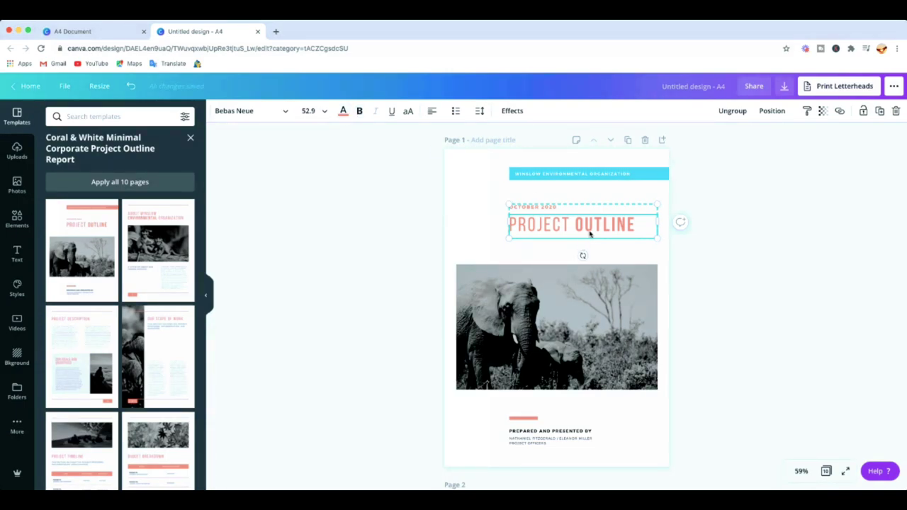
click(343, 111)
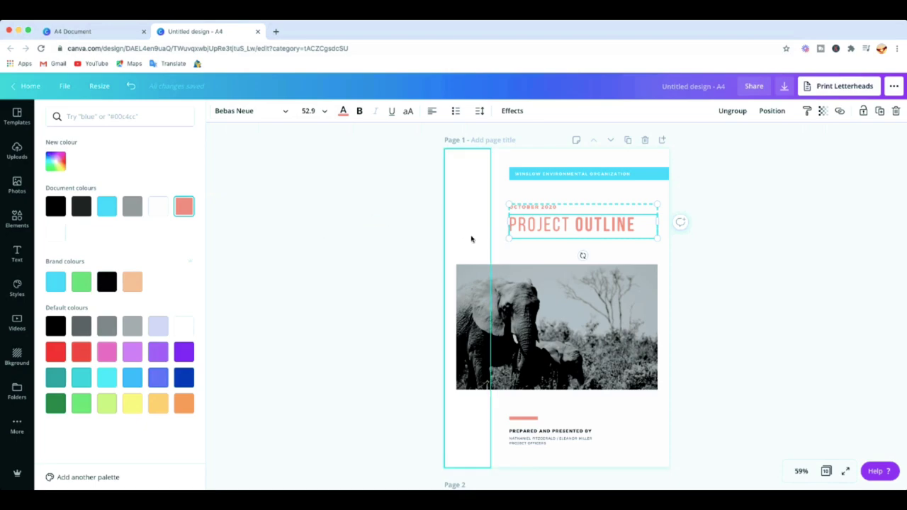
click(107, 282)
Delete only the "October 2020" date text from the title group on the cover
click(553, 210)
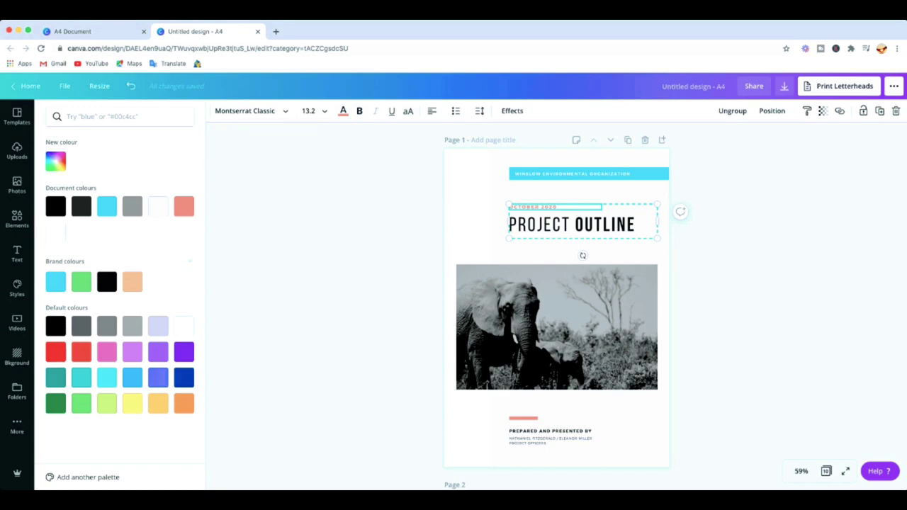
click(896, 112)
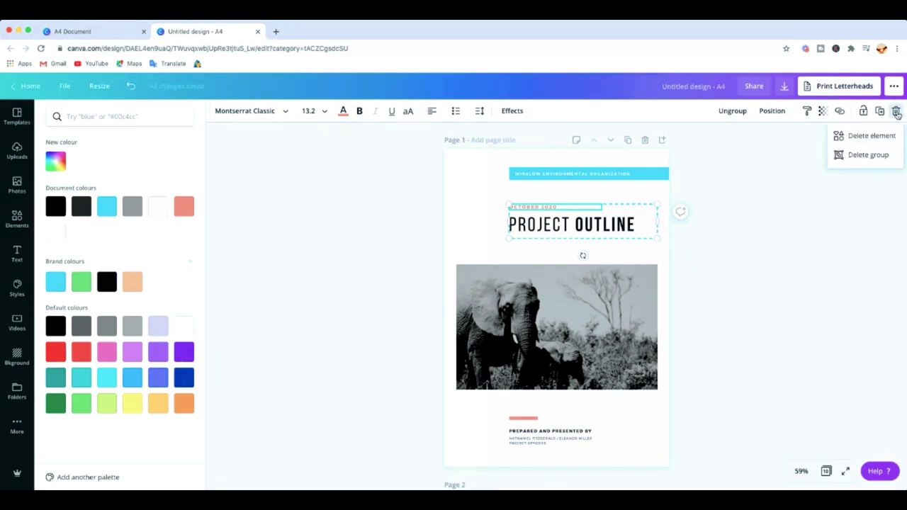
click(860, 136)
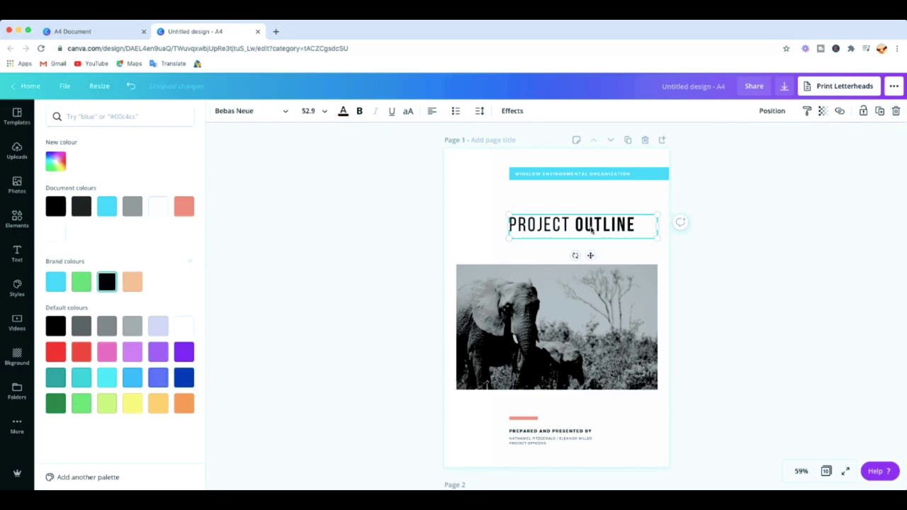
Replace the word "PROJECT" in the cover title with "SELF"
drag(573, 224, 508, 224)
click(529, 225)
text(SE;F)
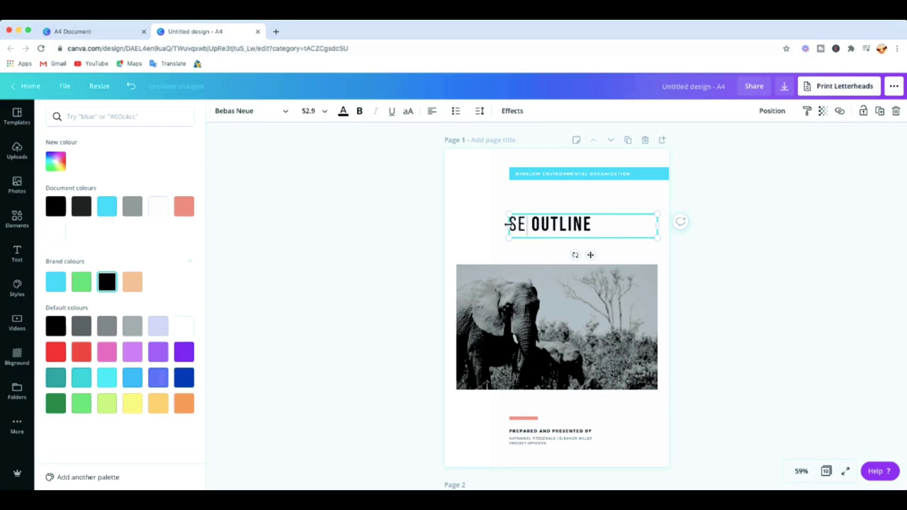
key(BackSpace)
key(BackSpace)
key(BackSpace)
text(LF)
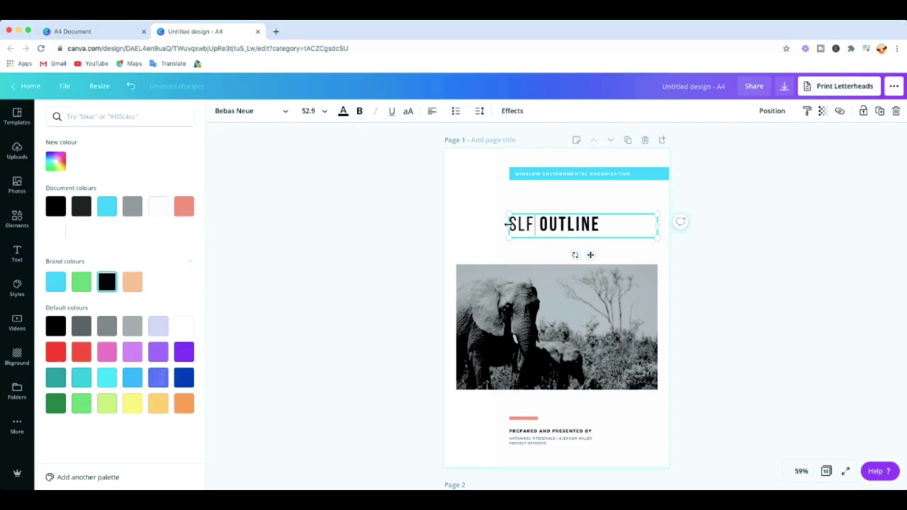
key(BackSpace)
key(BackSpace)
key(BackSpace)
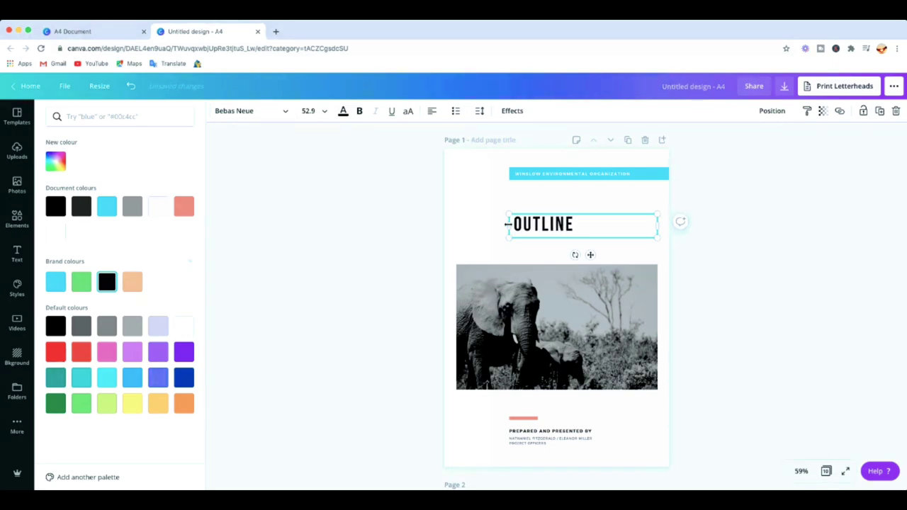
text(SELF)
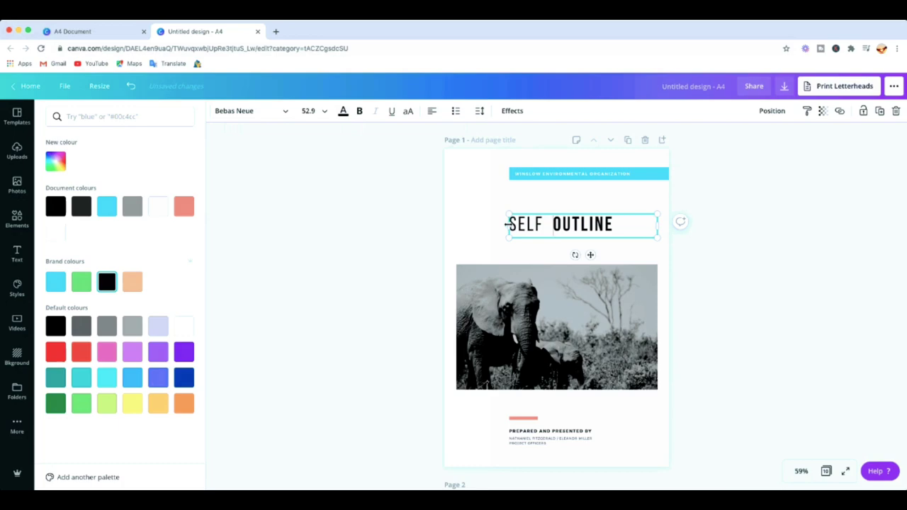
Add the word "DISCIPILNE" after "SELF" in the cover title
text(DISCIPL)
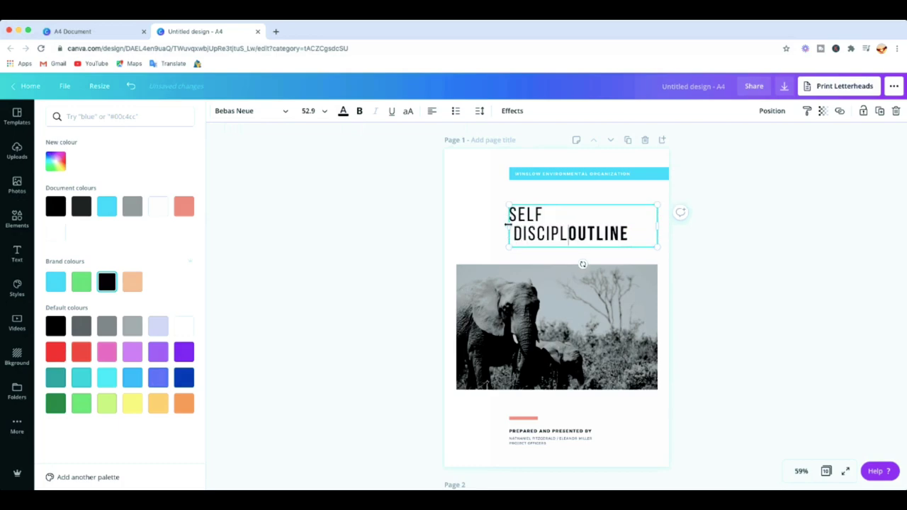
text(NE)
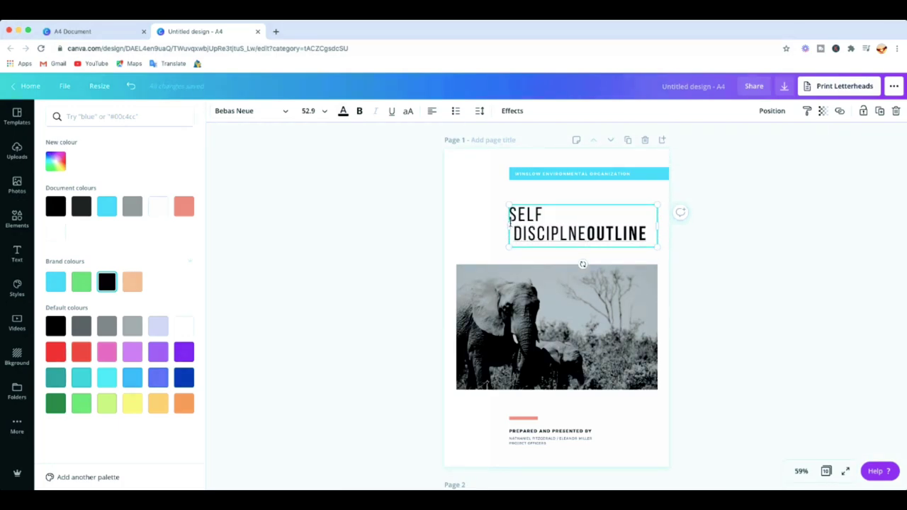
click(559, 234)
text(I)
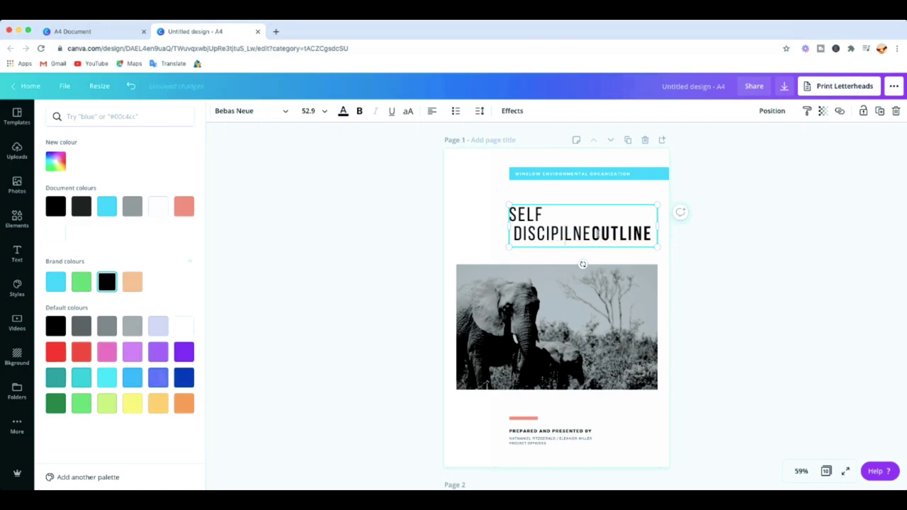
Move "OUTLINE" onto its own line in the cover title and replace it with "MASTERY"
click(591, 234)
drag(567, 233, 509, 234)
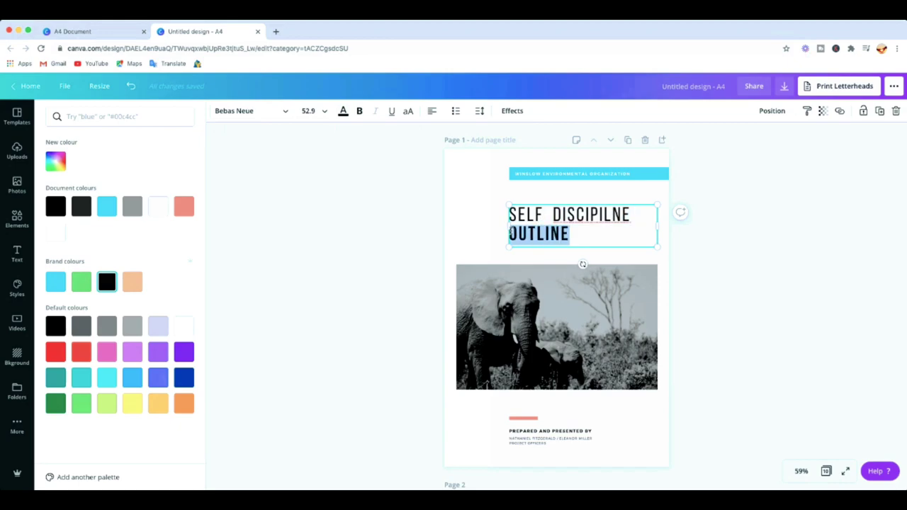
text(MASTERY)
Enlarge the cover title to font size 56 and then slightly further to about 58.2, and correct the misspelled word to "DISCIPLINE"
scroll(532, 237, down, 1)
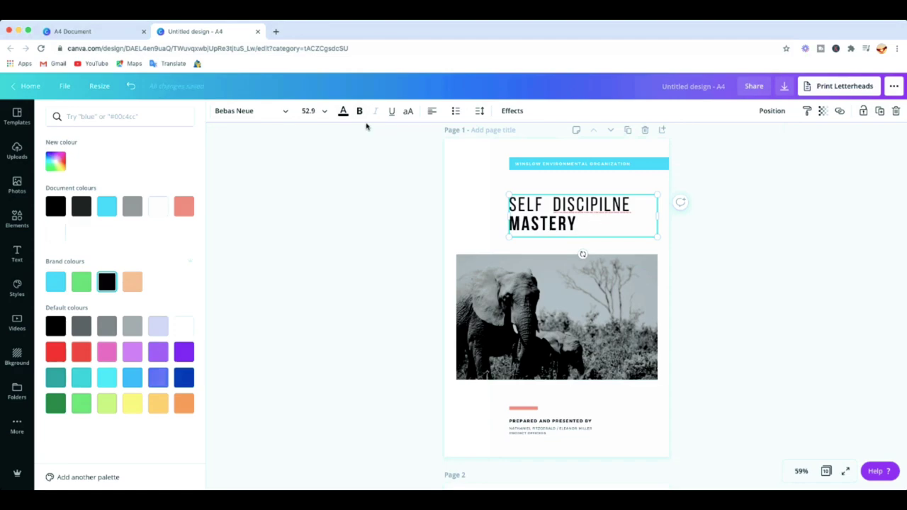
click(310, 111)
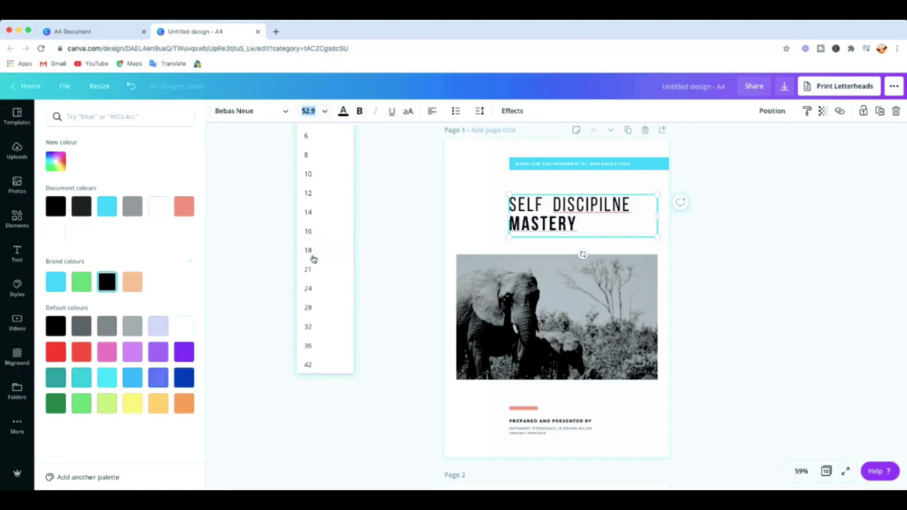
scroll(323, 305, down, 3)
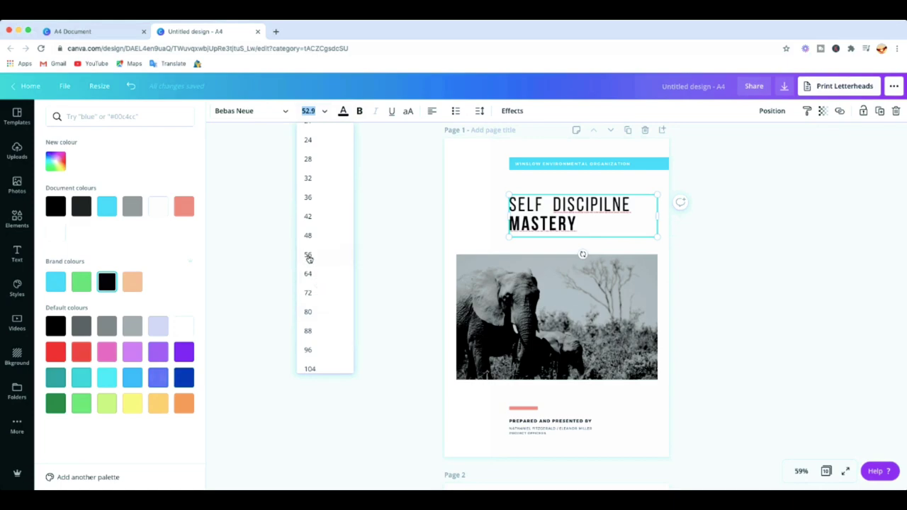
click(307, 255)
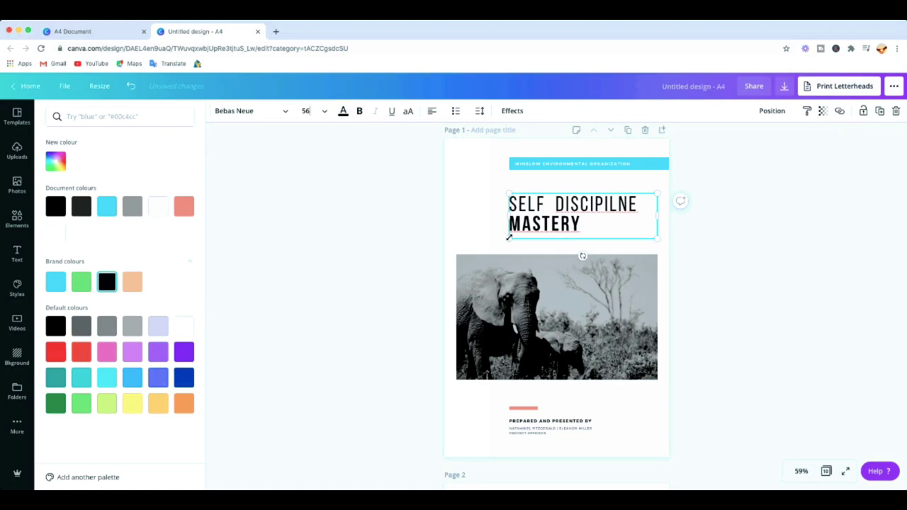
drag(508, 237, 502, 244)
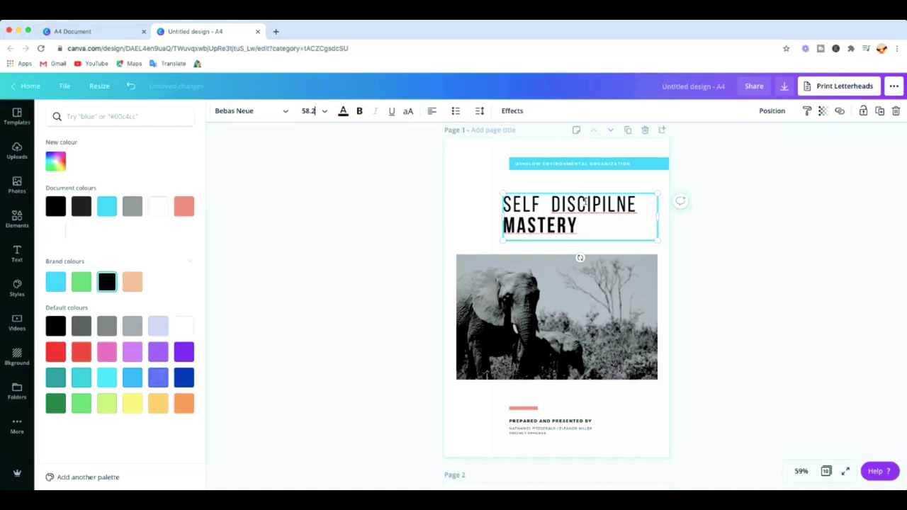
double_click(593, 206)
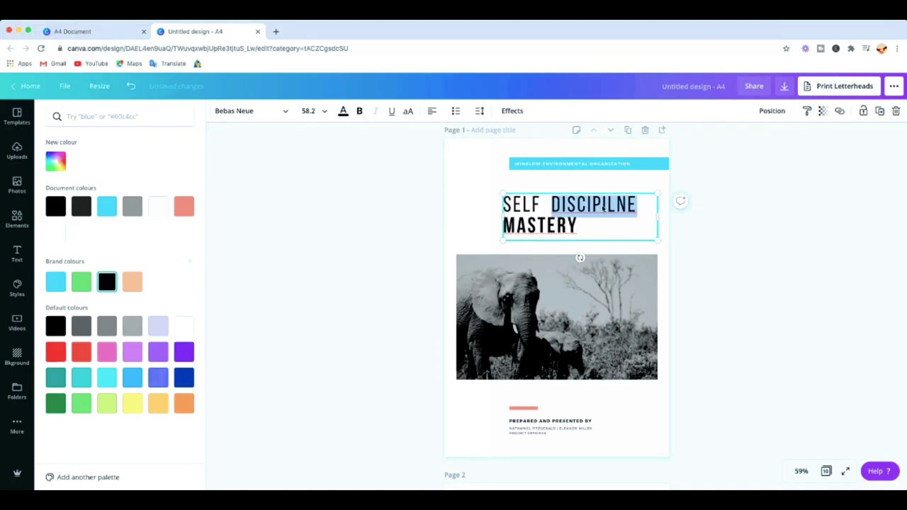
text(DISCIPLINE)
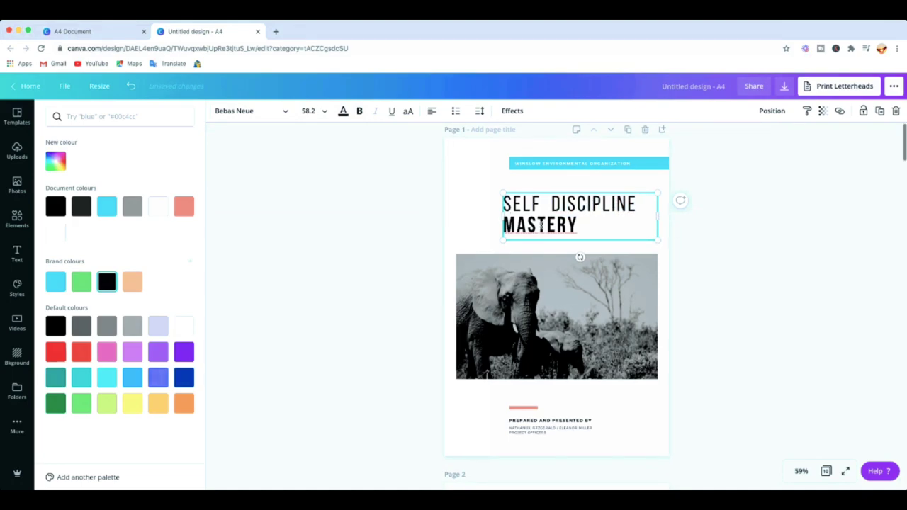
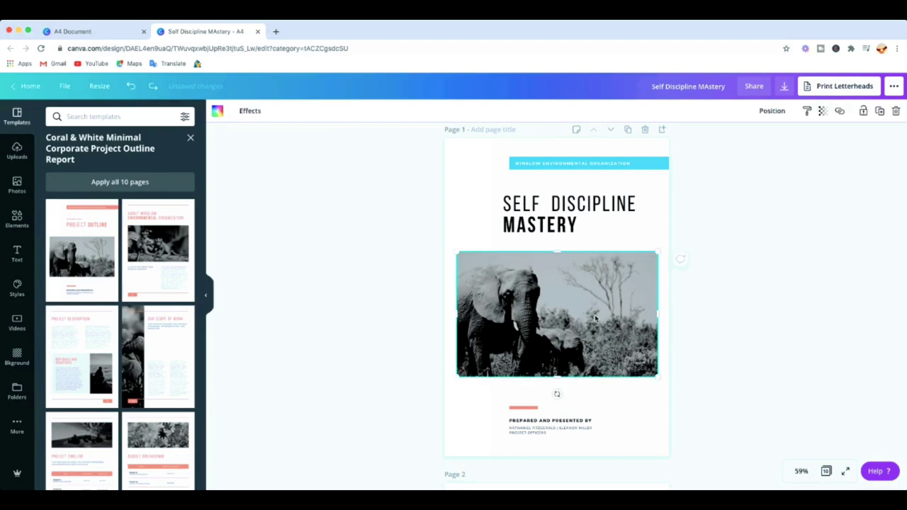
Remove the elephant photo from the cover's image frame and browse the trending stock photos for a replacement
key(Delete)
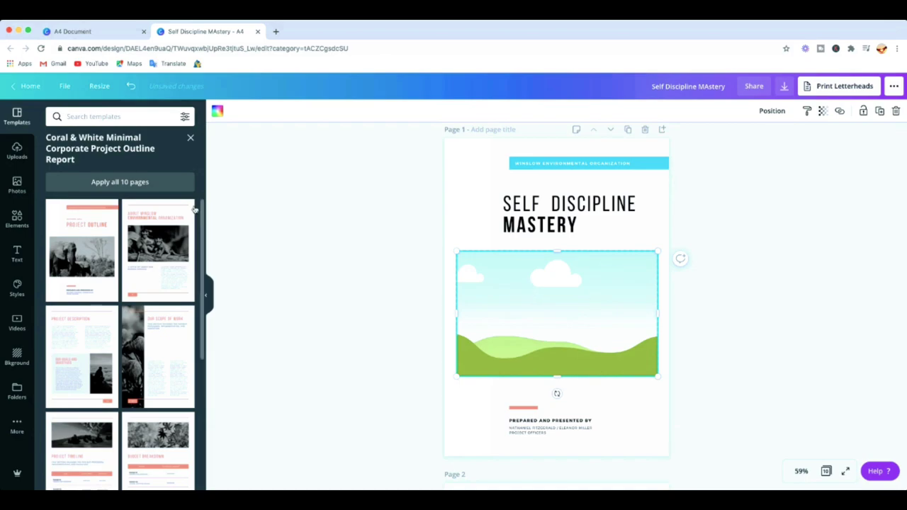
click(12, 188)
scroll(91, 309, down, 2)
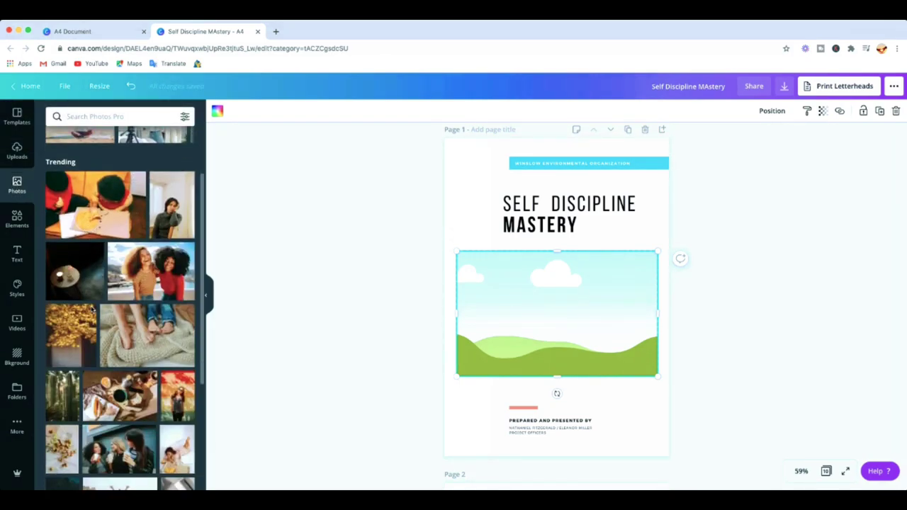
scroll(144, 353, down, 3)
scroll(144, 352, down, 2)
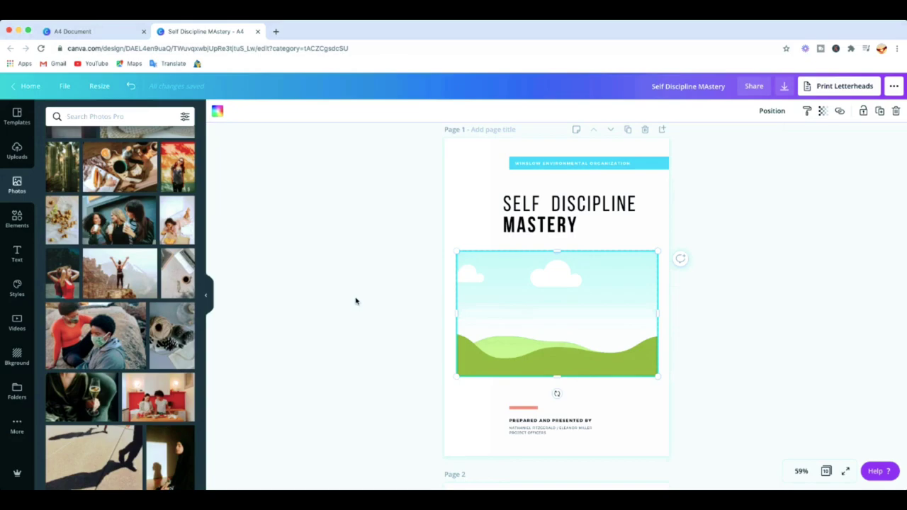
scroll(124, 241, down, 1)
click(125, 239)
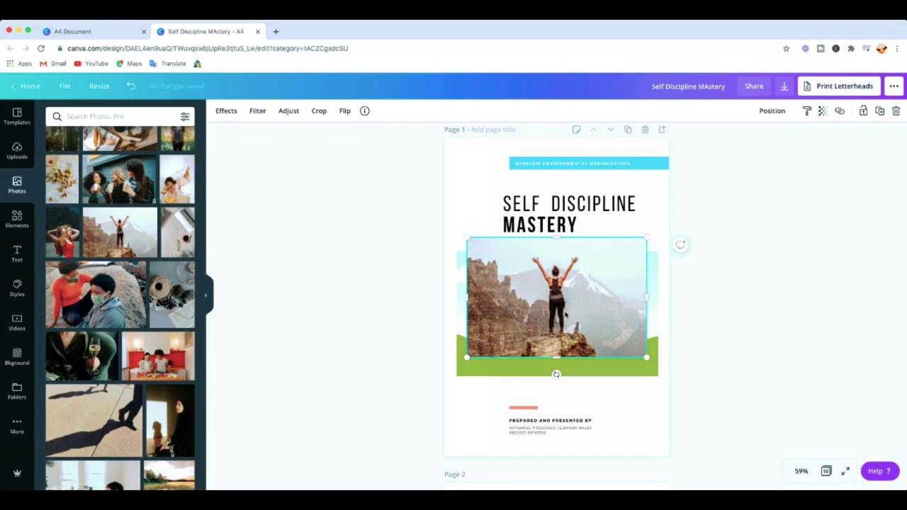
key(ctrl+z)
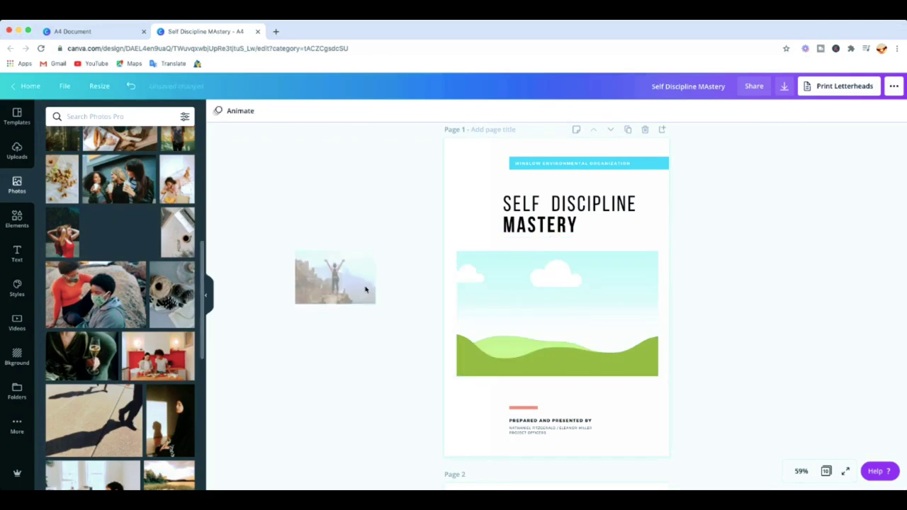
drag(119, 239, 551, 326)
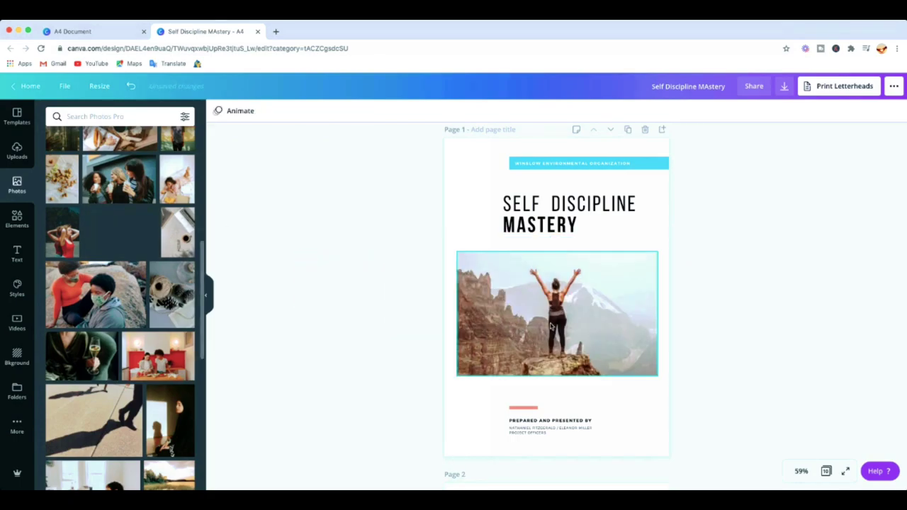
click(590, 317)
key(ctrl+z)
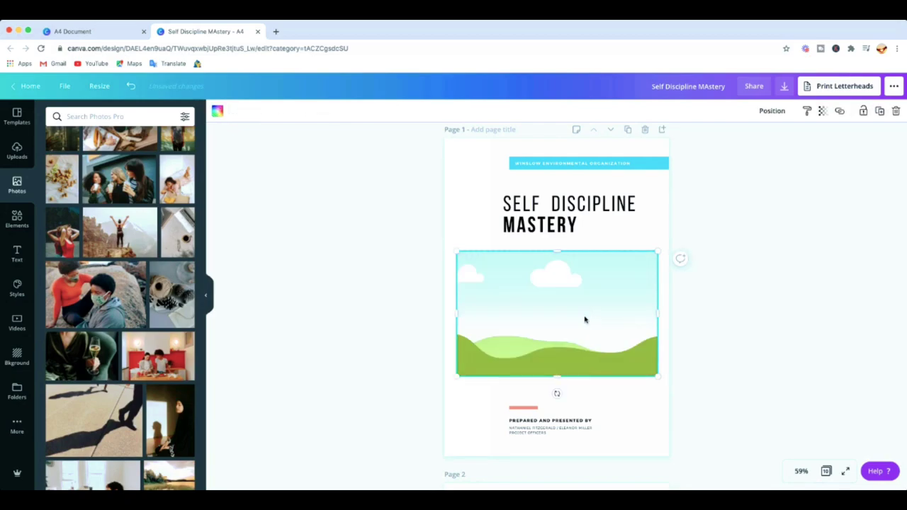
Add the stock photo of the woman with raised arms on a mountain and fit it into the cover's image frame
click(122, 232)
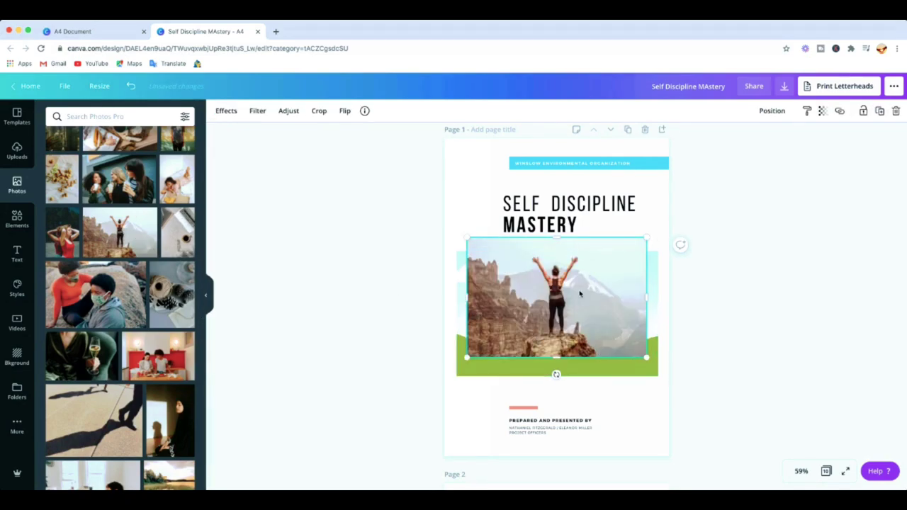
drag(557, 295, 557, 305)
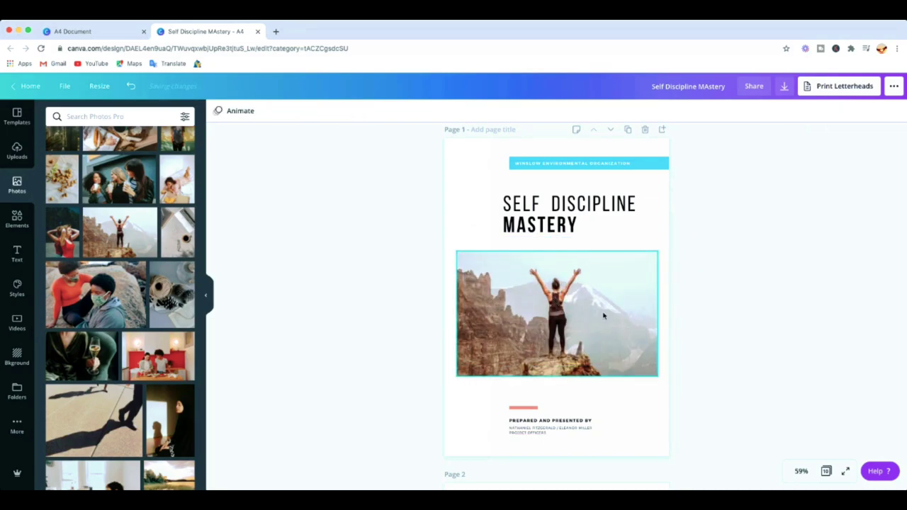
scroll(649, 351, down, 4)
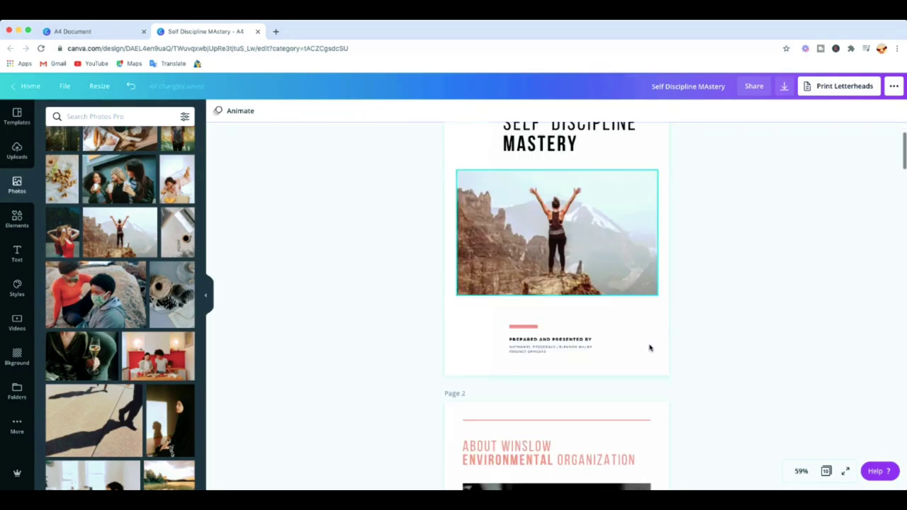
scroll(644, 343, up, 1)
click(614, 226)
Recolour the short coral bar above "Prepared and presented by" on the cover with the light blue brand colour
scroll(581, 325, down, 3)
scroll(609, 336, up, 4)
scroll(583, 323, down, 1)
click(527, 315)
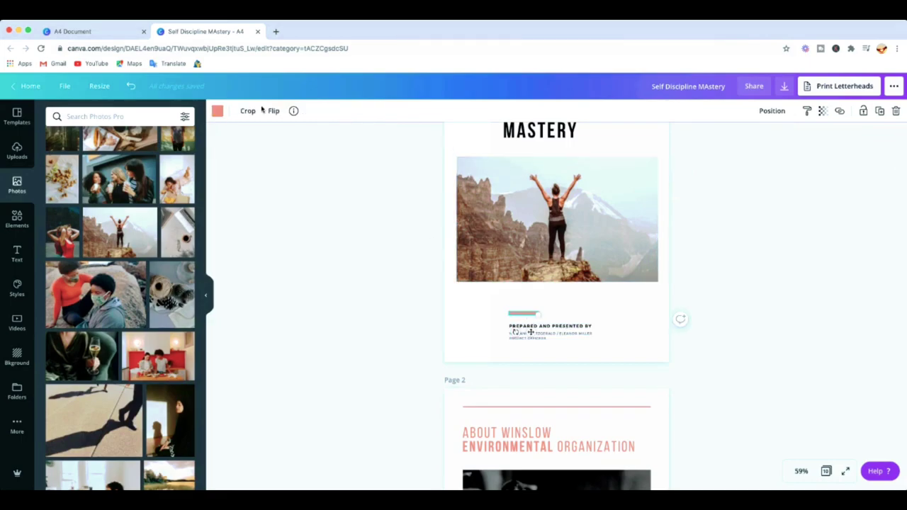
click(219, 115)
click(55, 282)
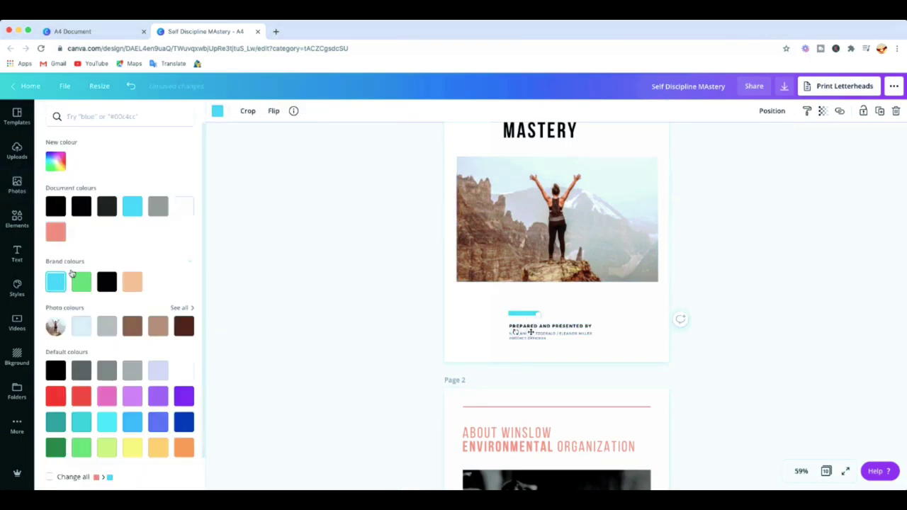
Replace the names and role text below "Prepared and presented by" with the presenter's full name
click(581, 336)
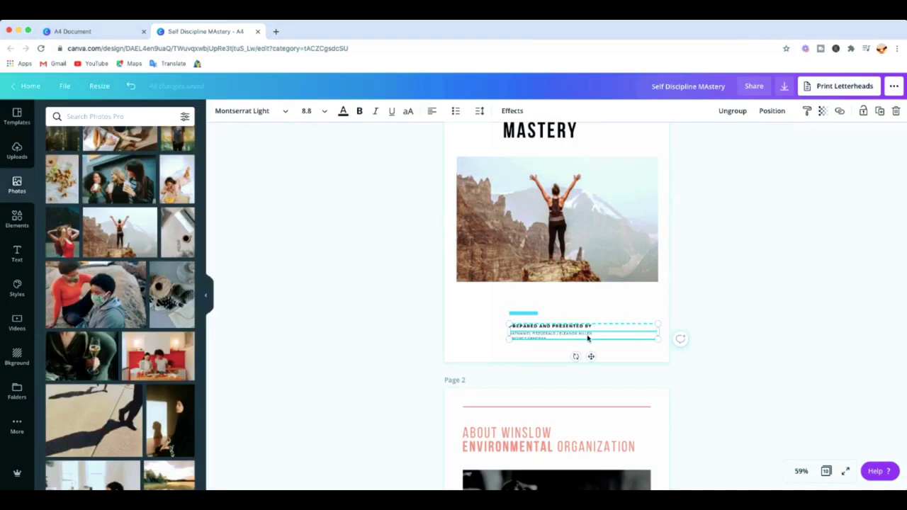
drag(593, 334, 513, 337)
triple_click(520, 332)
drag(506, 330, 507, 330)
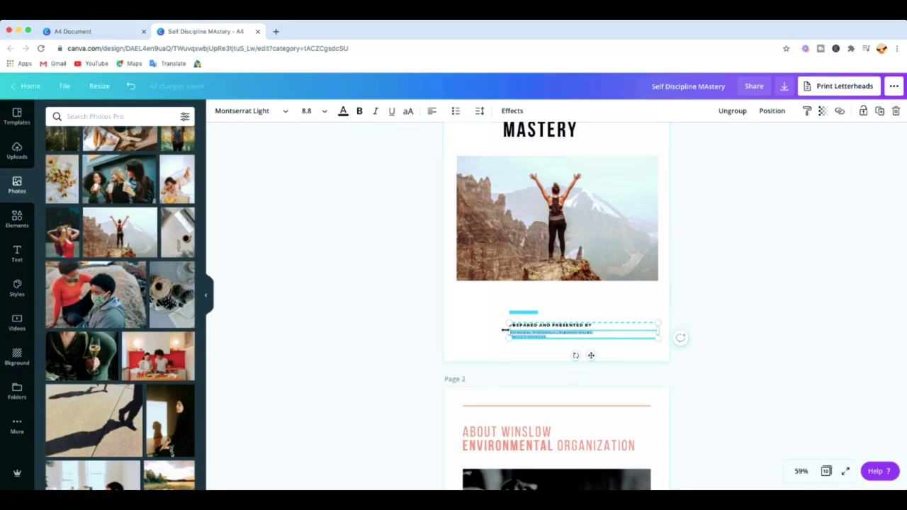
key(BackSpace)
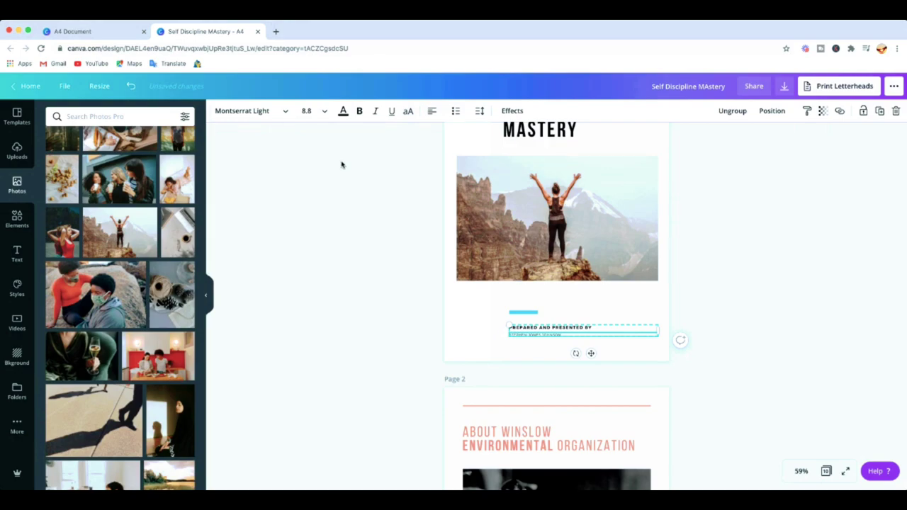
Try font size 14 on the presenter's name on the cover and settle on 12
click(320, 114)
click(308, 212)
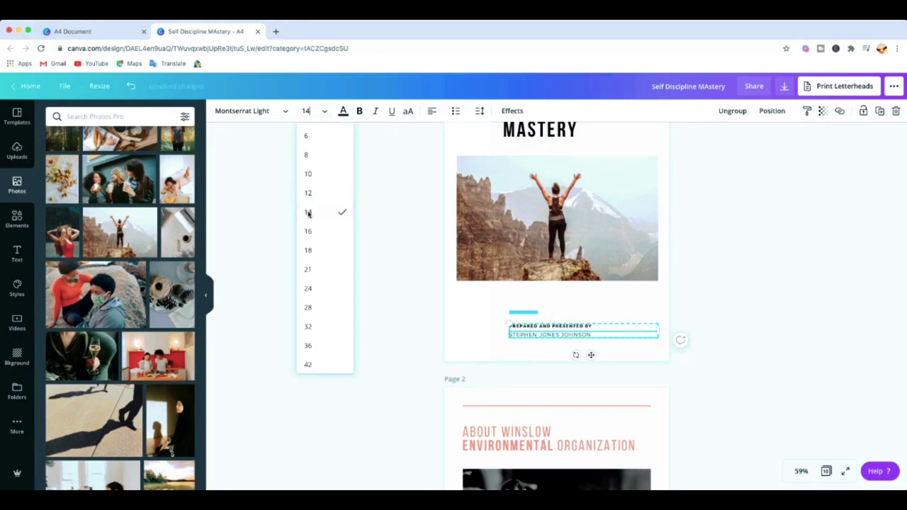
click(324, 115)
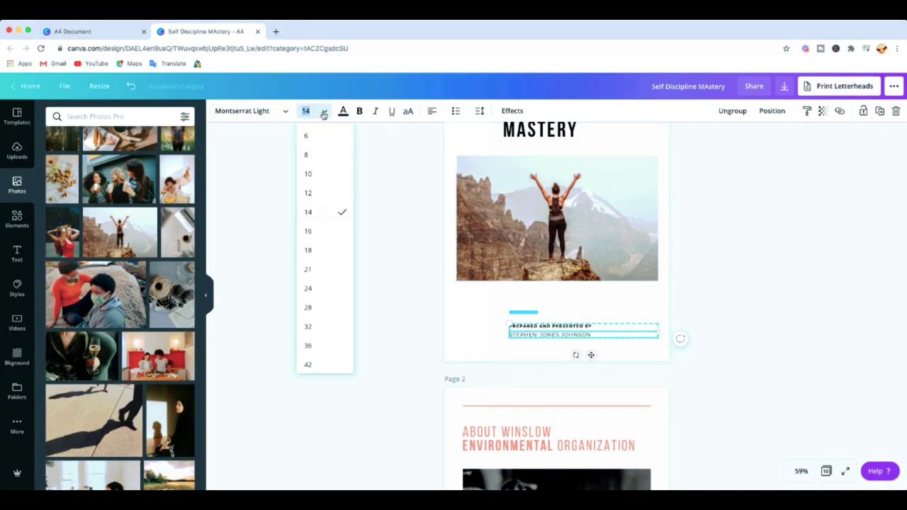
click(314, 193)
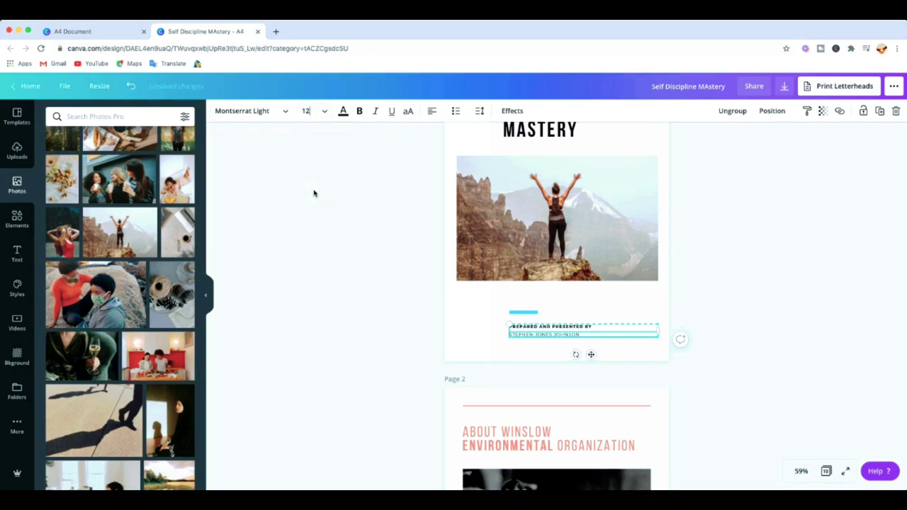
click(645, 300)
scroll(708, 290, up, 3)
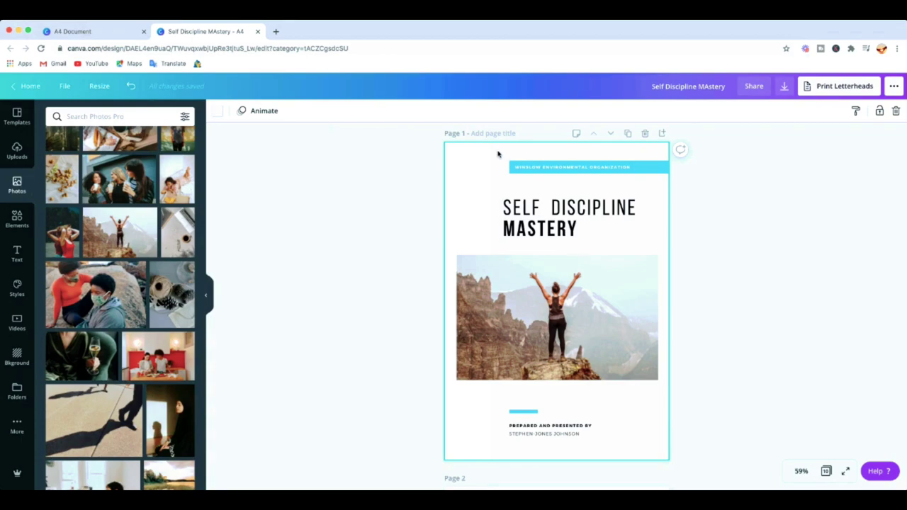
Try the green brand colour on the cover's full-height vertical strip and restore its white fill
click(473, 204)
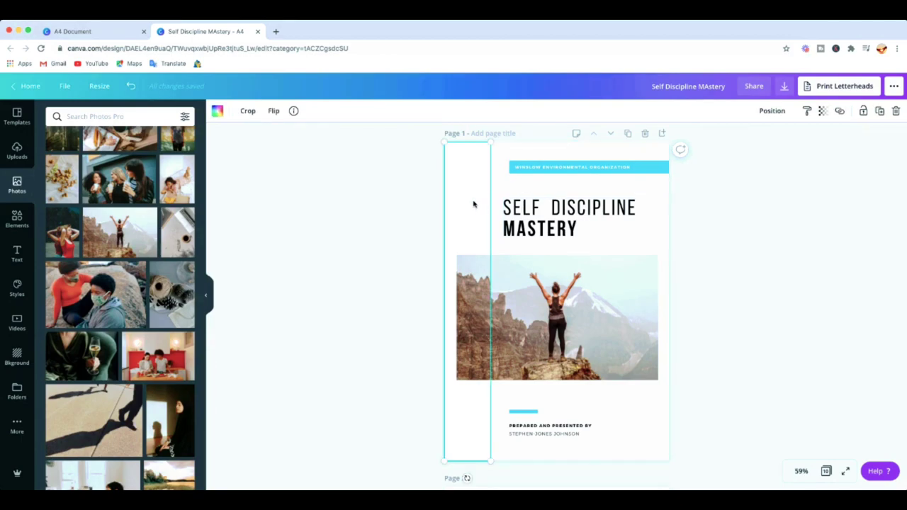
click(500, 186)
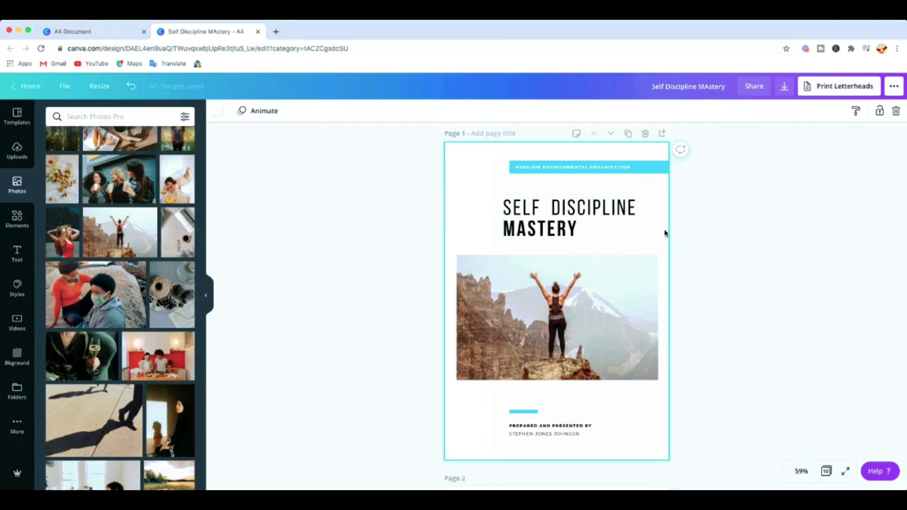
click(654, 202)
click(652, 152)
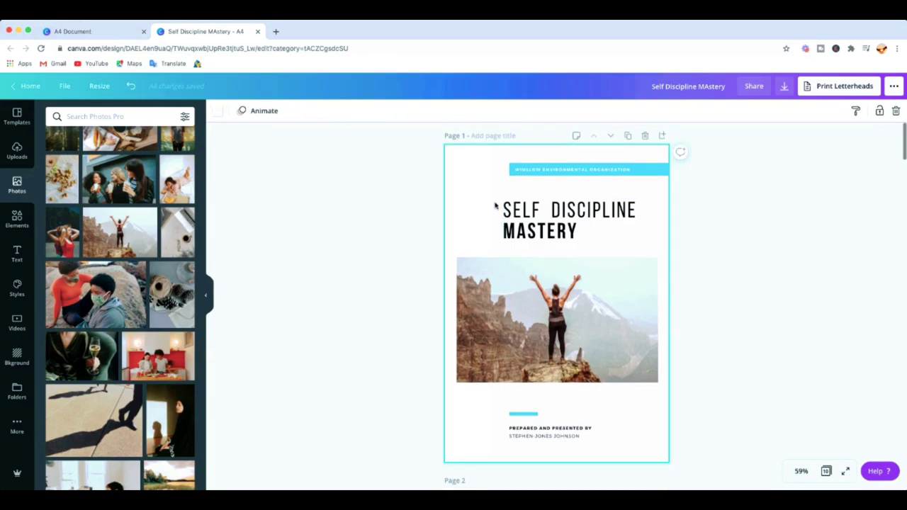
click(484, 418)
click(218, 111)
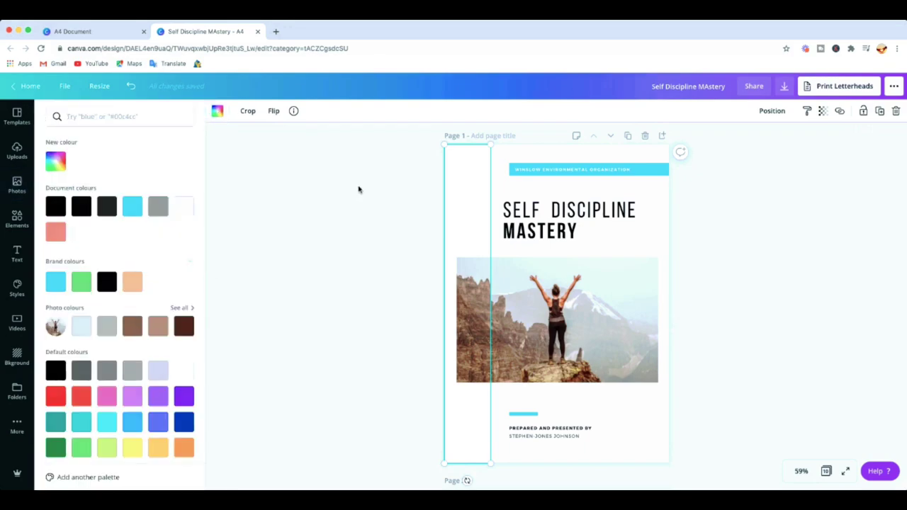
click(82, 283)
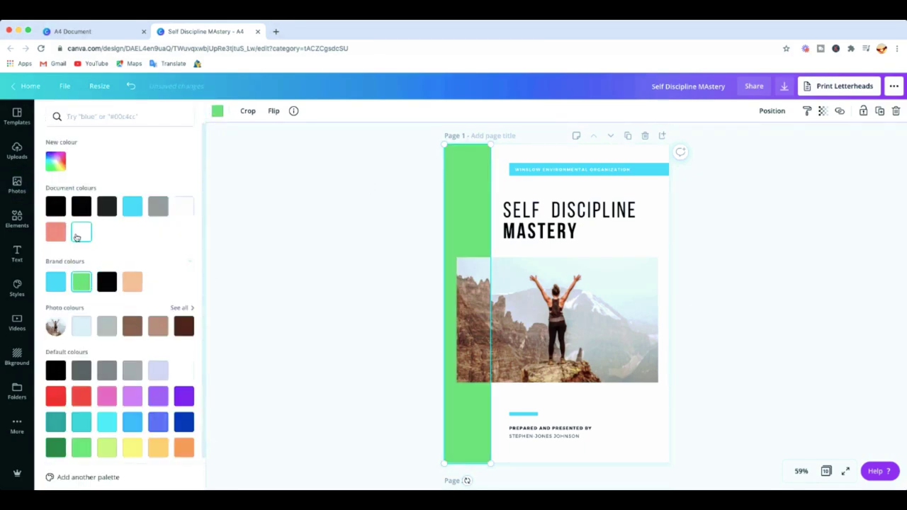
click(79, 233)
click(753, 309)
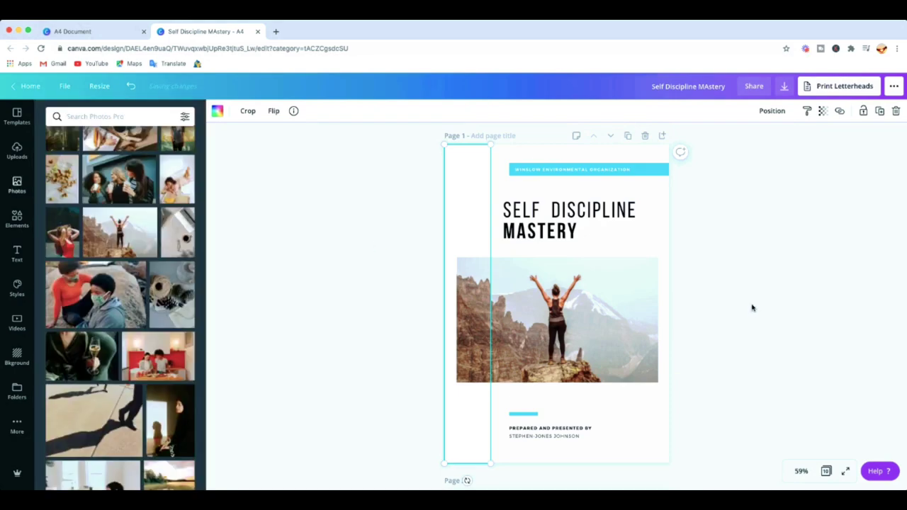
Replace the "About Winslow Environmental Organization" heading on page 2 with "ABOUT THE AUTHOR"
scroll(654, 243, down, 5)
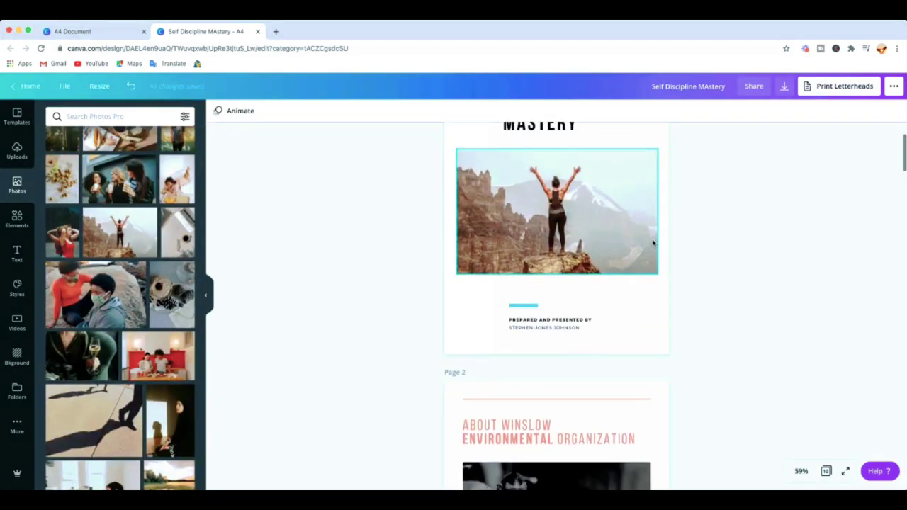
scroll(649, 224, down, 1)
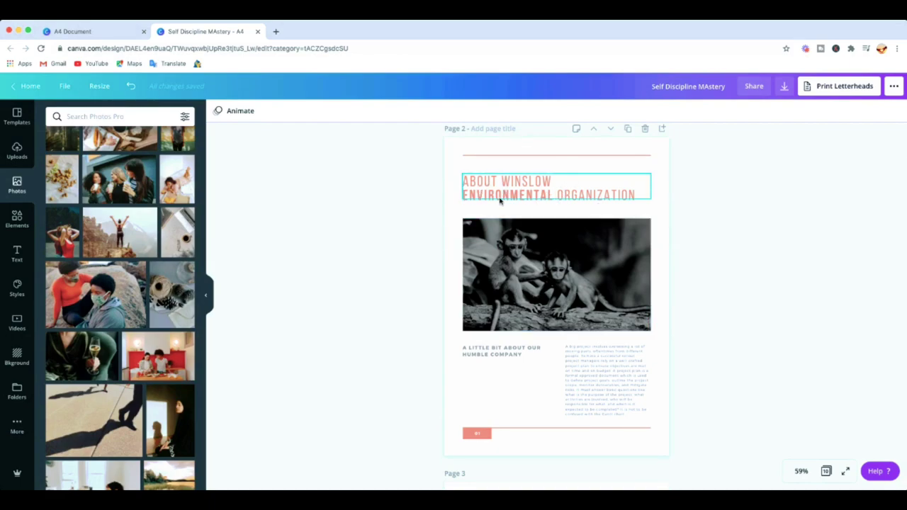
click(626, 194)
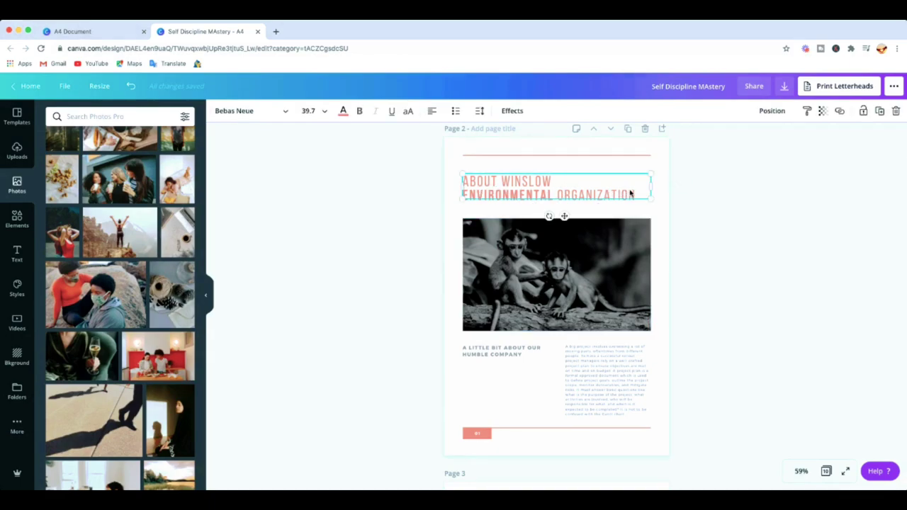
scroll(632, 290, down, 1)
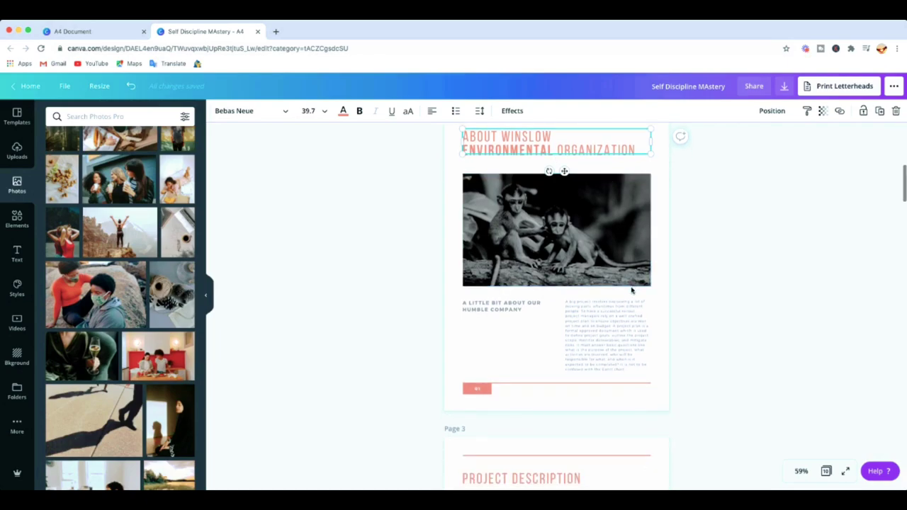
click(571, 223)
scroll(546, 218, up, 1)
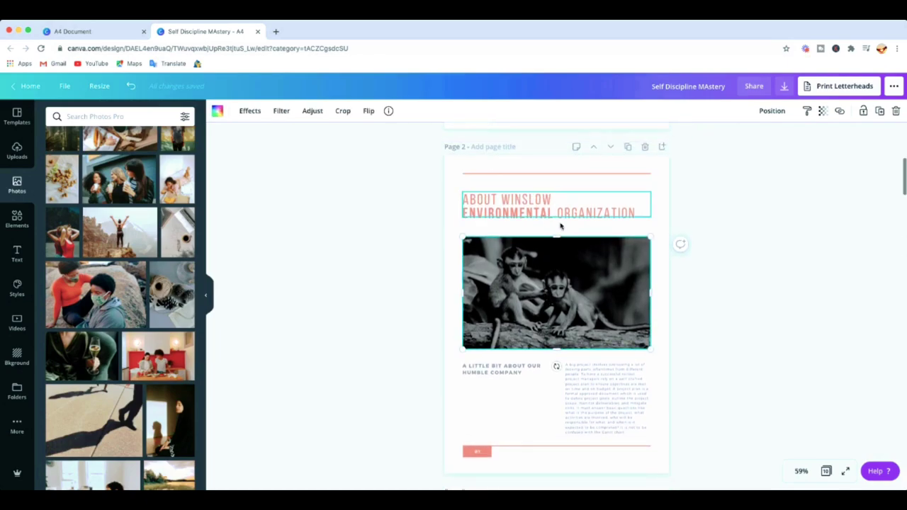
click(505, 211)
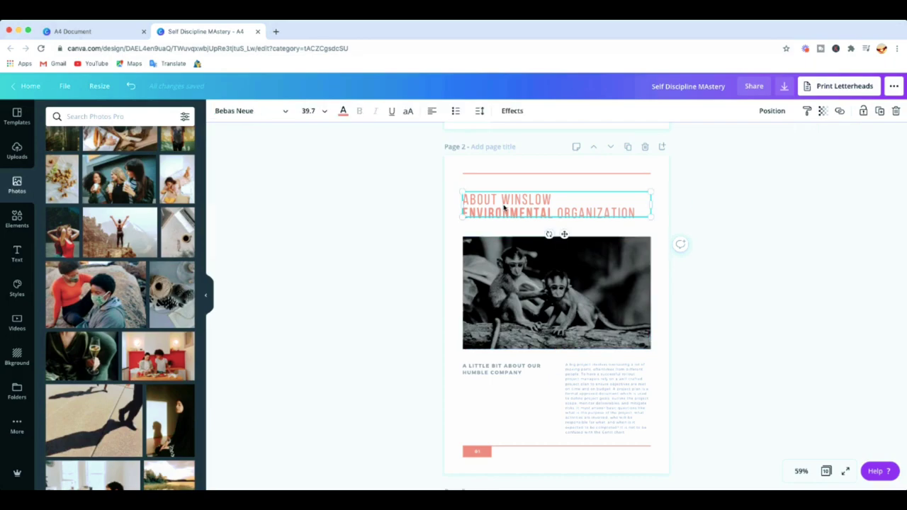
click(637, 215)
drag(586, 183, 475, 146)
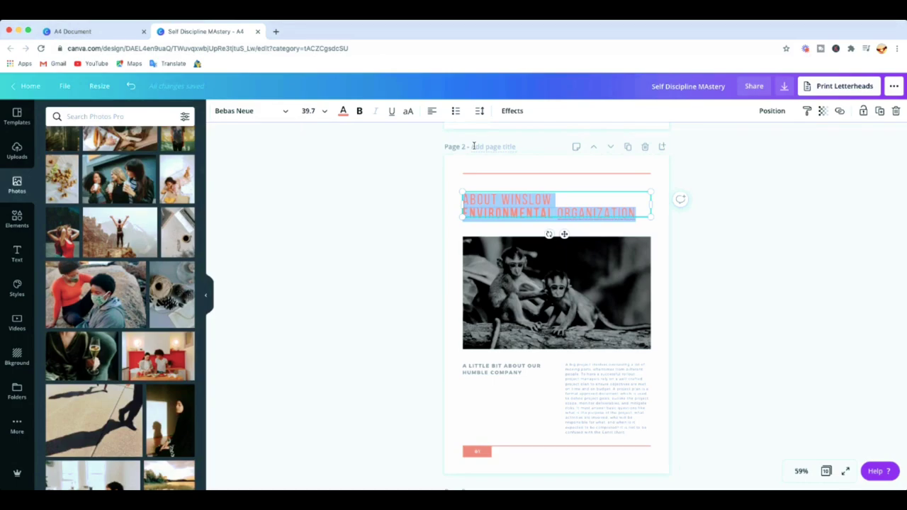
text(ABOUT THE)
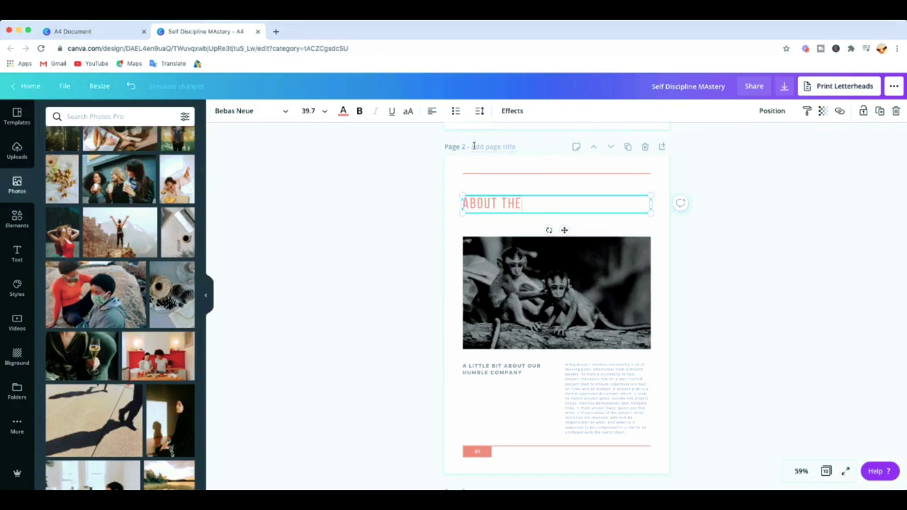
text( AUTHOR)
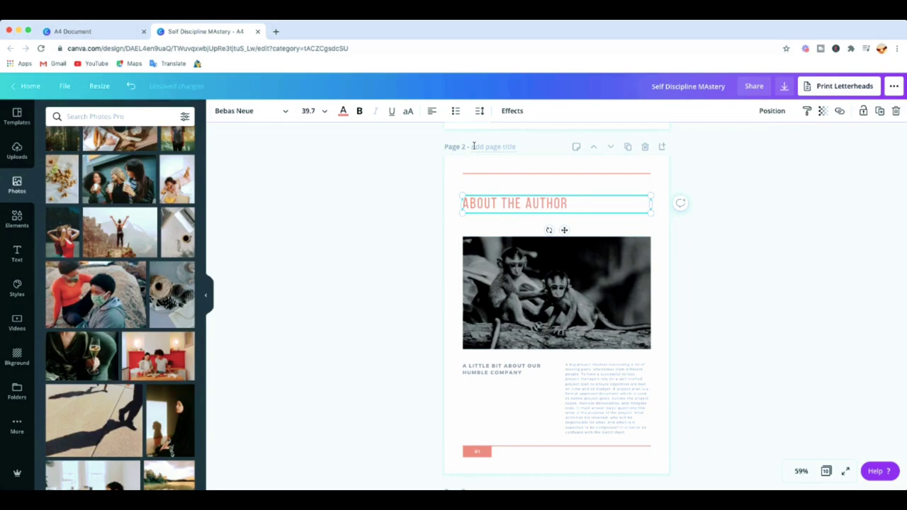
Recolour the page 2 heading and the coral line above it black, using the document colours
click(345, 113)
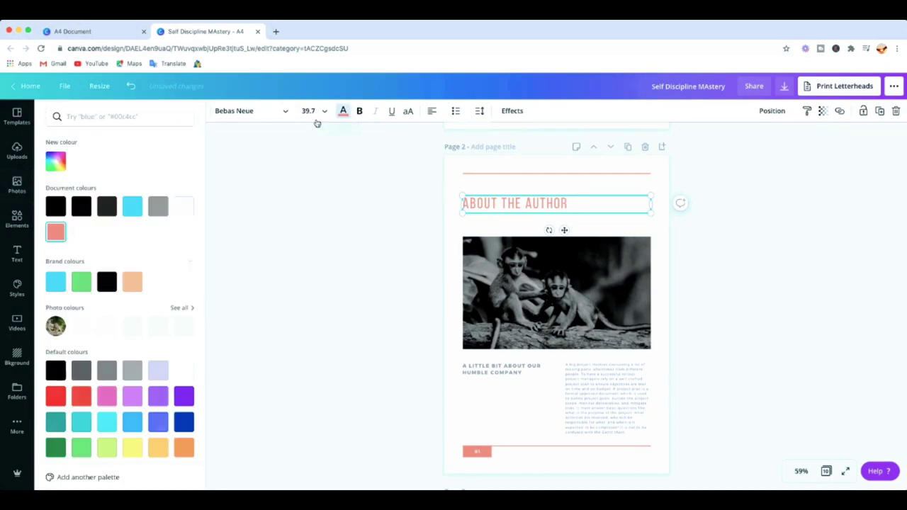
click(59, 209)
click(492, 174)
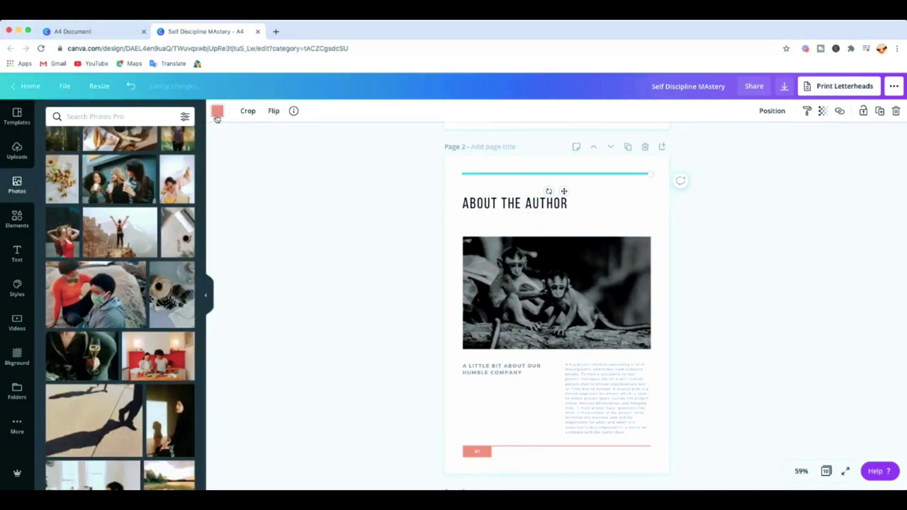
click(217, 111)
click(81, 205)
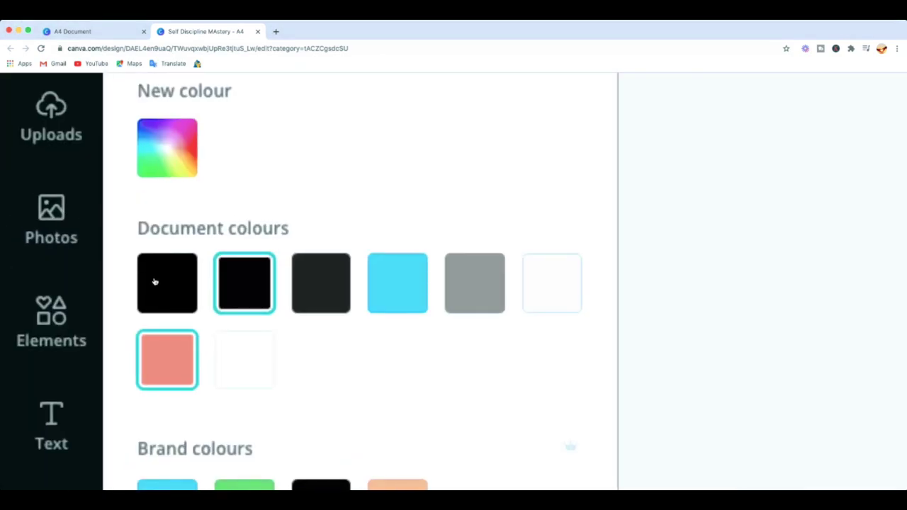
click(162, 281)
click(705, 216)
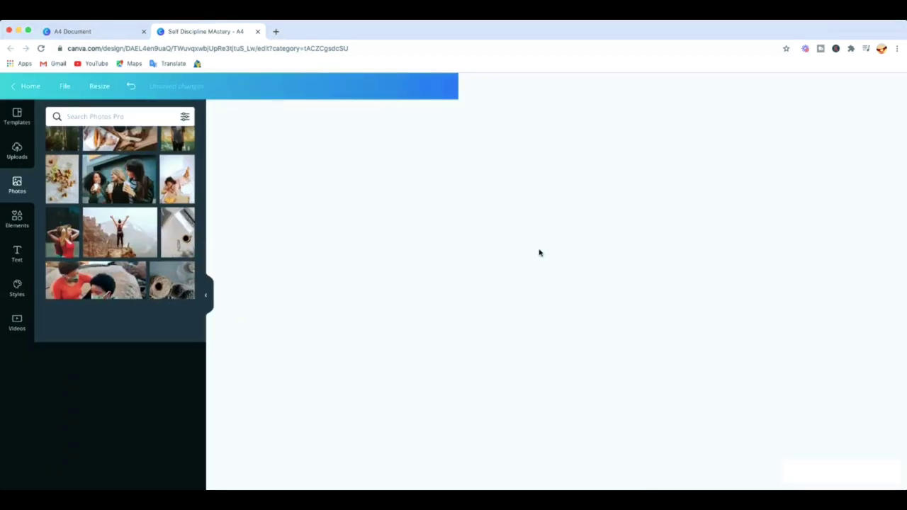
Delete the black-and-white monkey photo from the image frame on page 2
scroll(539, 252, down, 3)
scroll(540, 253, down, 2)
click(559, 217)
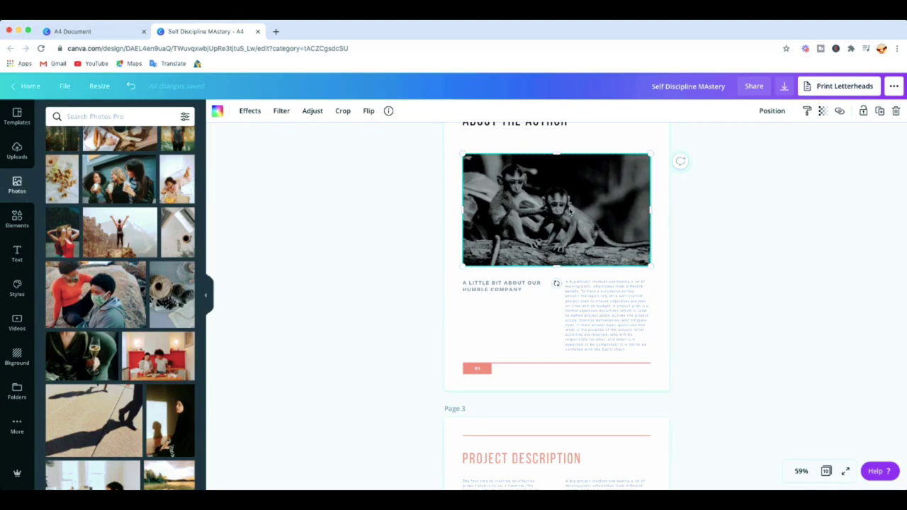
key(Delete)
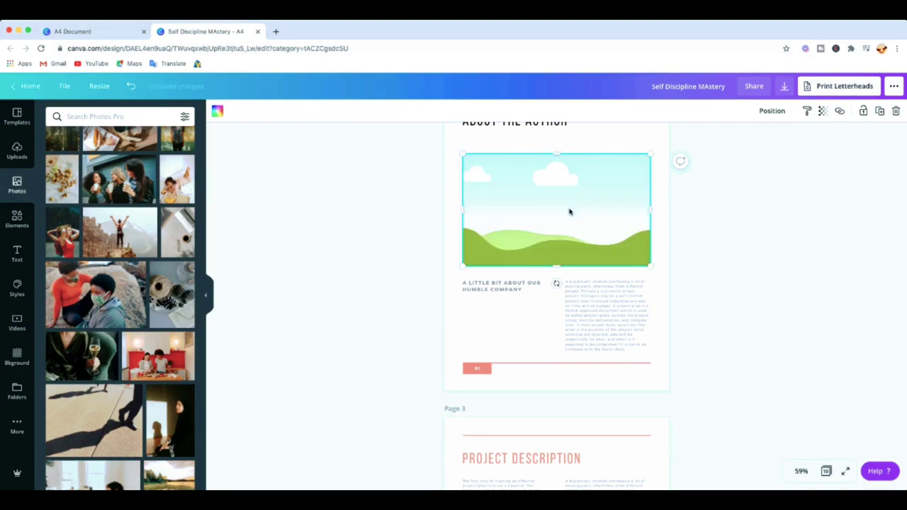
Open the uploaded images and check which sources media can be uploaded from
click(17, 150)
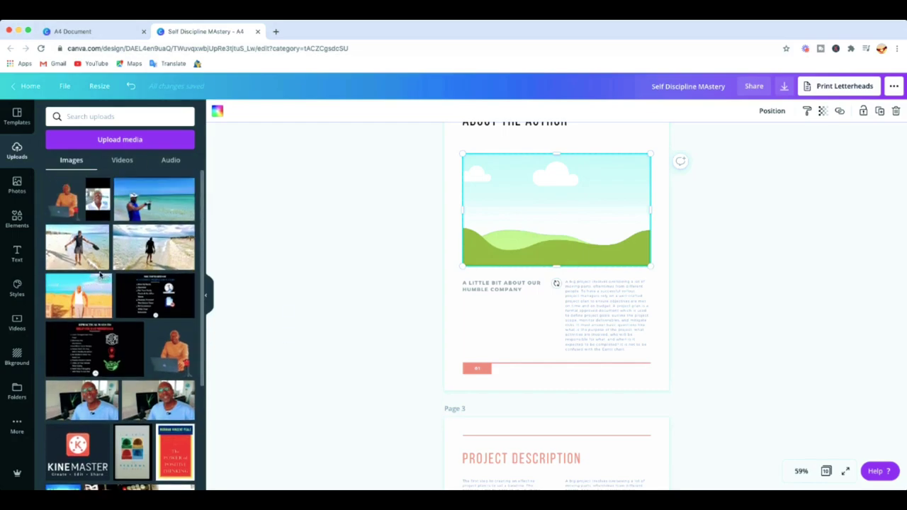
click(120, 139)
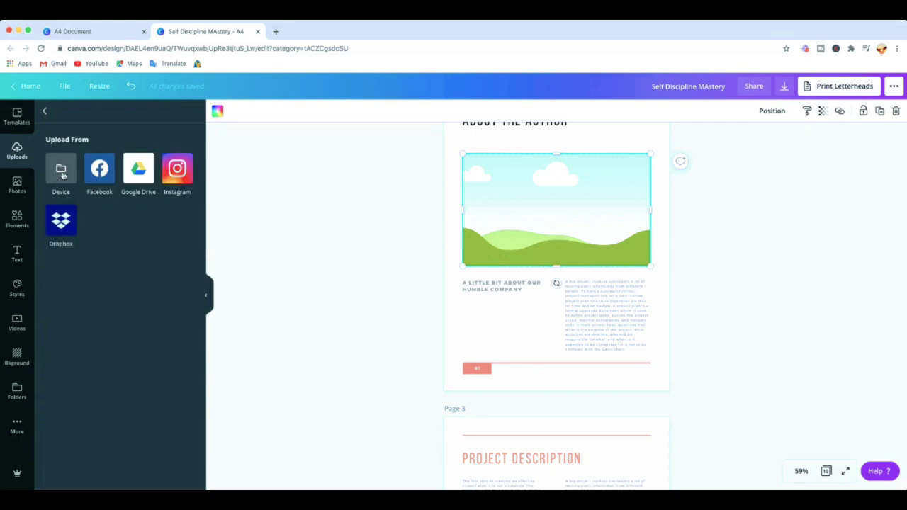
click(44, 112)
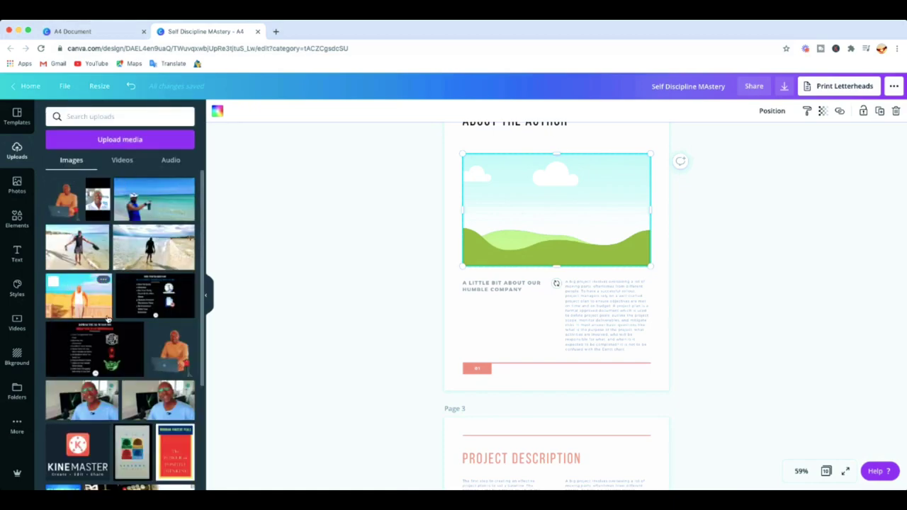
Find the uploaded portrait of the man in glasses and patterned shirt and place it in page 2's empty image frame
scroll(144, 333, down, 10)
scroll(149, 332, up, 5)
scroll(156, 317, down, 10)
scroll(157, 318, down, 10)
scroll(157, 318, down, 10)
scroll(157, 319, down, 10)
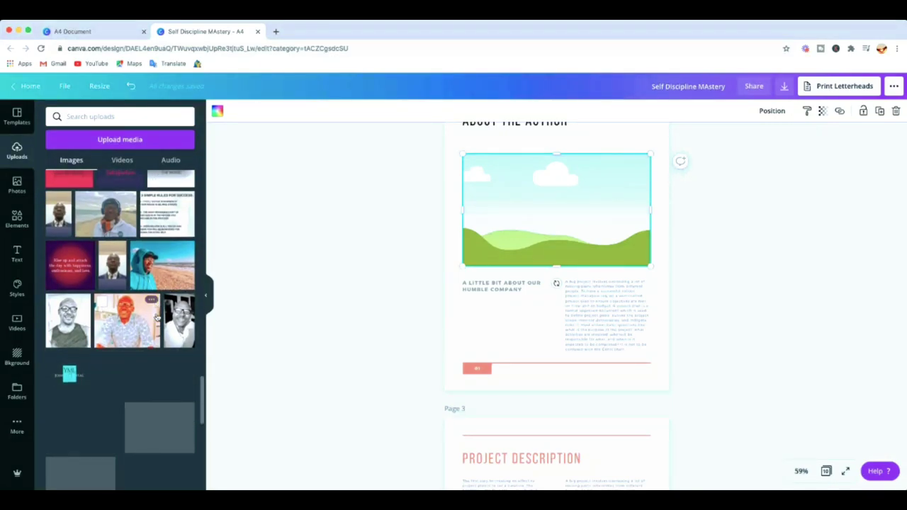
scroll(157, 318, down, 1)
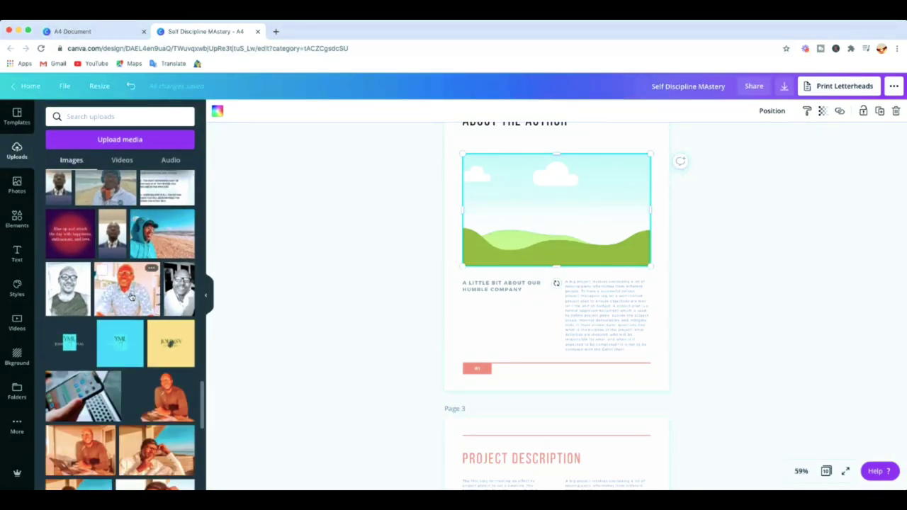
click(131, 296)
drag(557, 234, 584, 218)
double_click(585, 218)
click(729, 231)
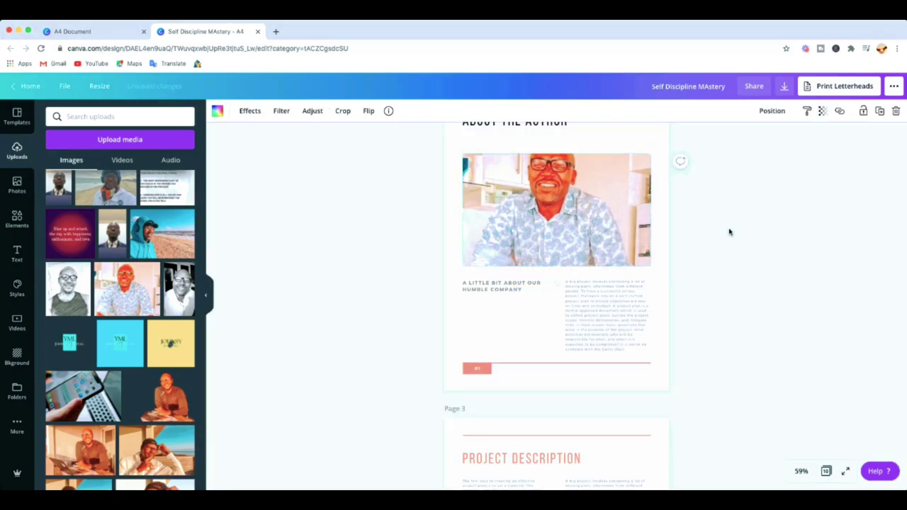
Reposition the portrait down inside its frame on page 2 so the whole head is shown
double_click(558, 214)
drag(557, 194, 557, 227)
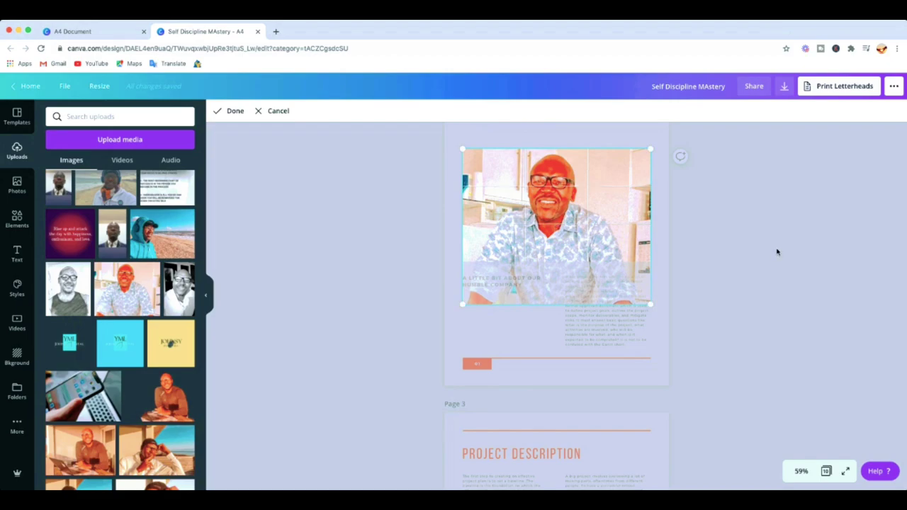
click(230, 113)
click(694, 242)
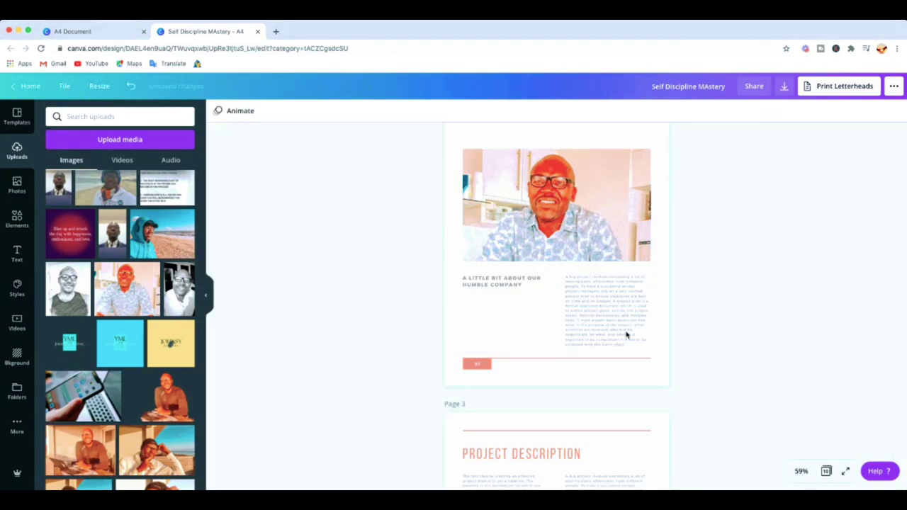
Ungroup the subheading and body text below the portrait and delete the "A little bit about our humble company" subheading
click(620, 318)
scroll(543, 304, up, 1)
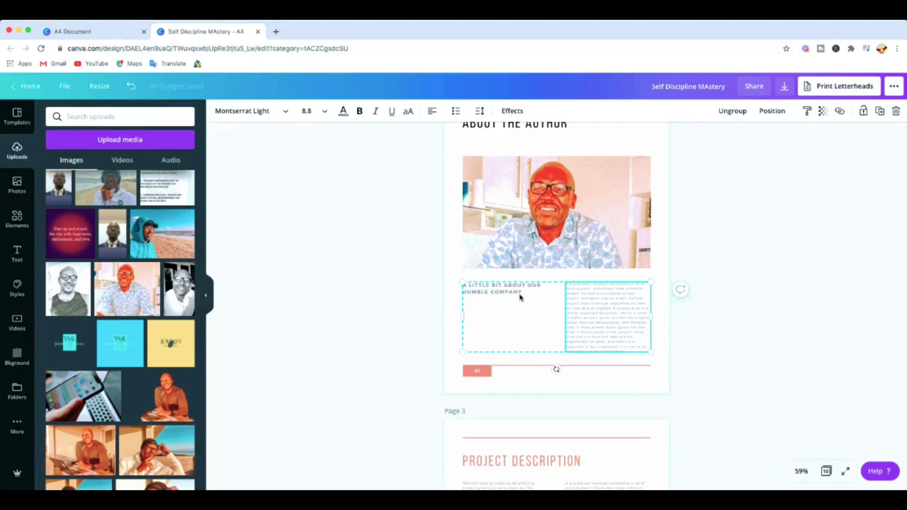
drag(564, 324, 563, 318)
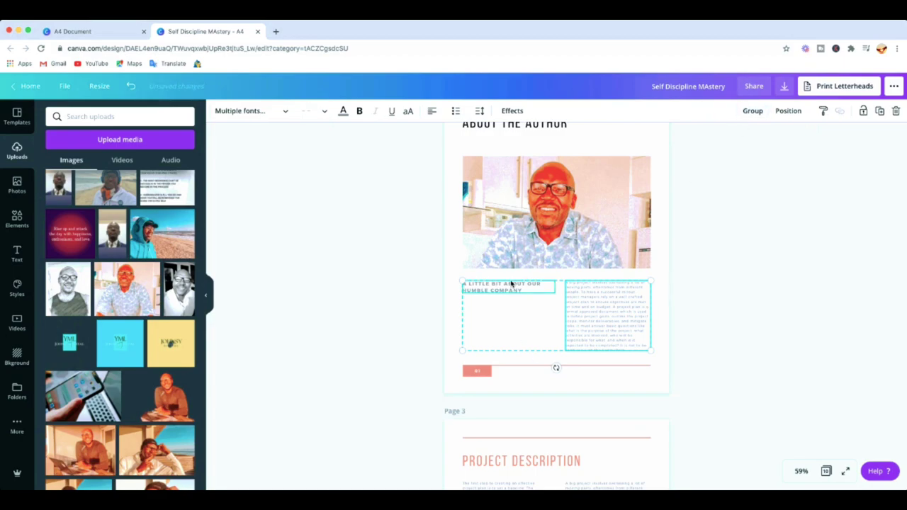
click(497, 337)
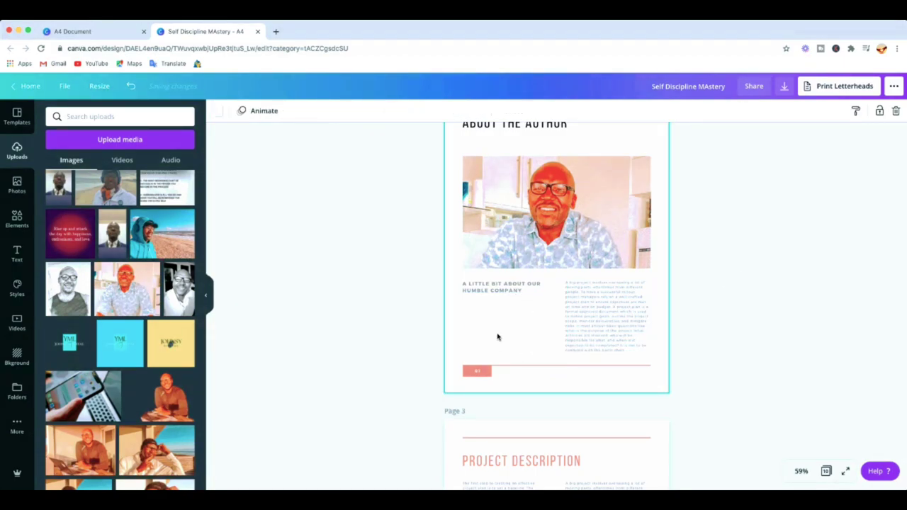
click(524, 291)
key(Delete)
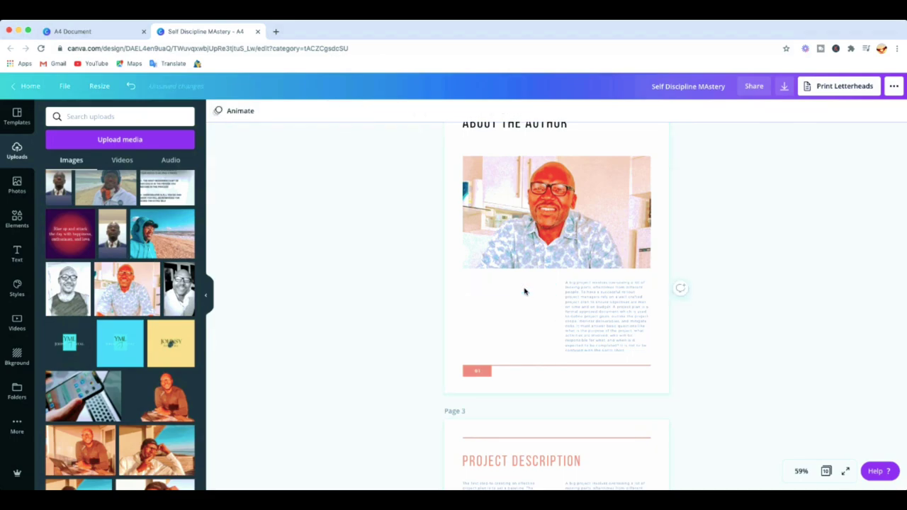
Widen the body text box below the page 2 portrait to about the picture's width and set its font size to 14
click(587, 301)
drag(564, 316, 462, 318)
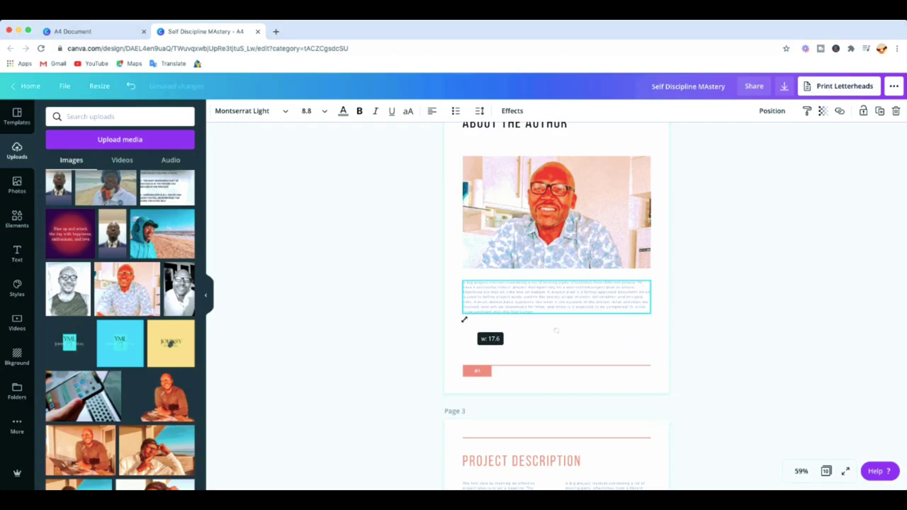
click(322, 111)
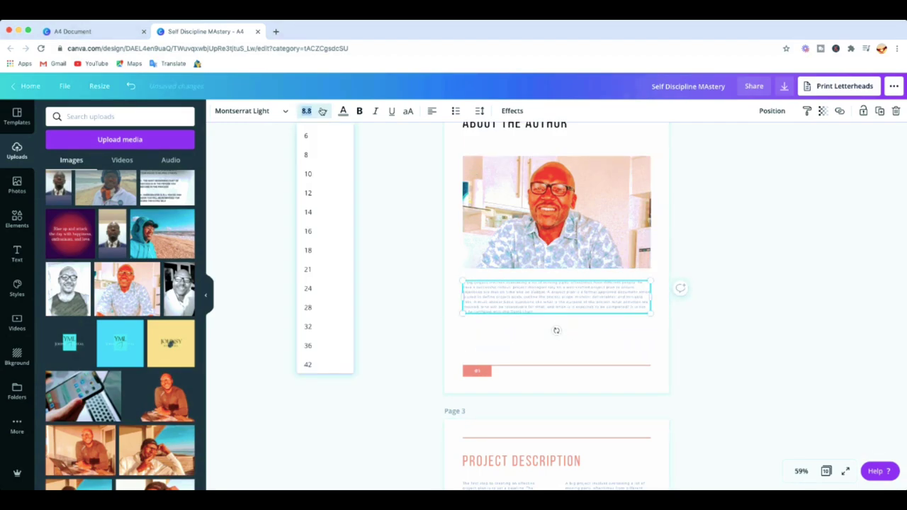
click(309, 212)
drag(653, 321, 656, 321)
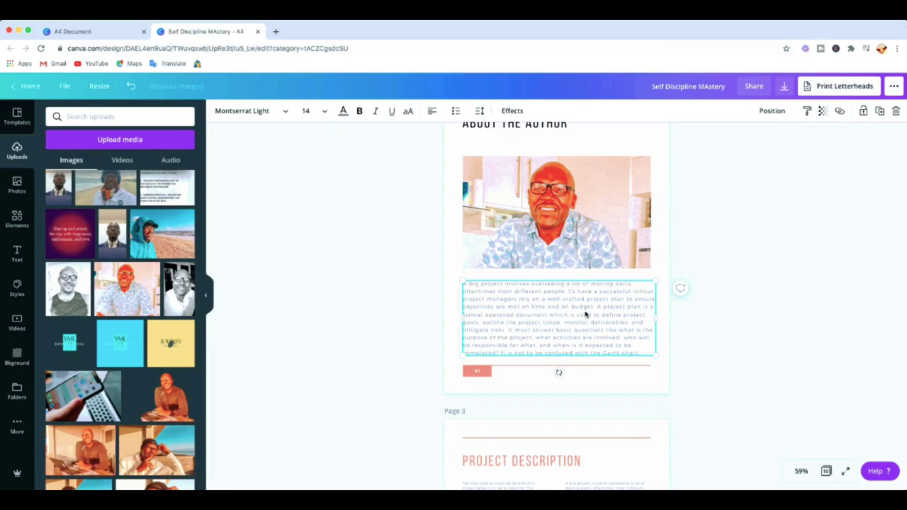
Split the page 2 body text into two paragraphs, starting the second one at "A project plan is a formal approved document"
click(596, 306)
key(Return)
key(Return)
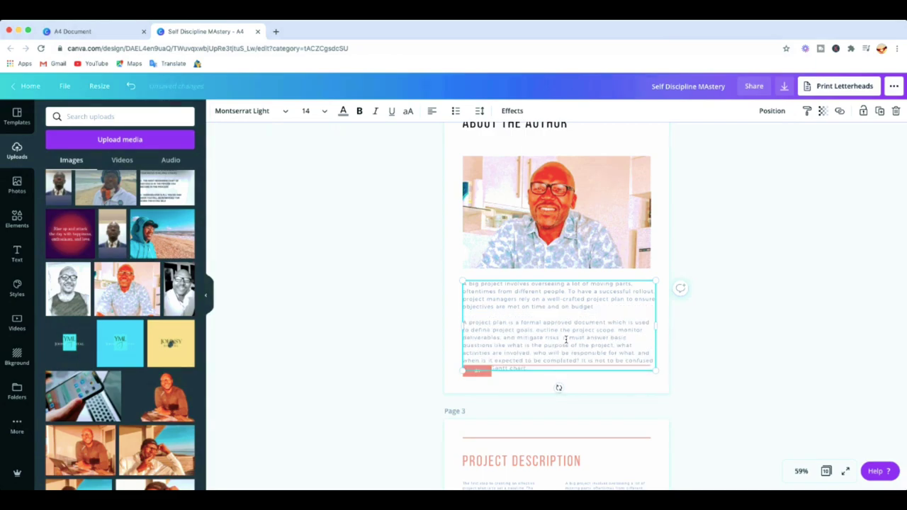
Scale the page 2 body text down to font size 12.3 so it clears the footer line, and centre it horizontally on the page
scroll(565, 338, down, 2)
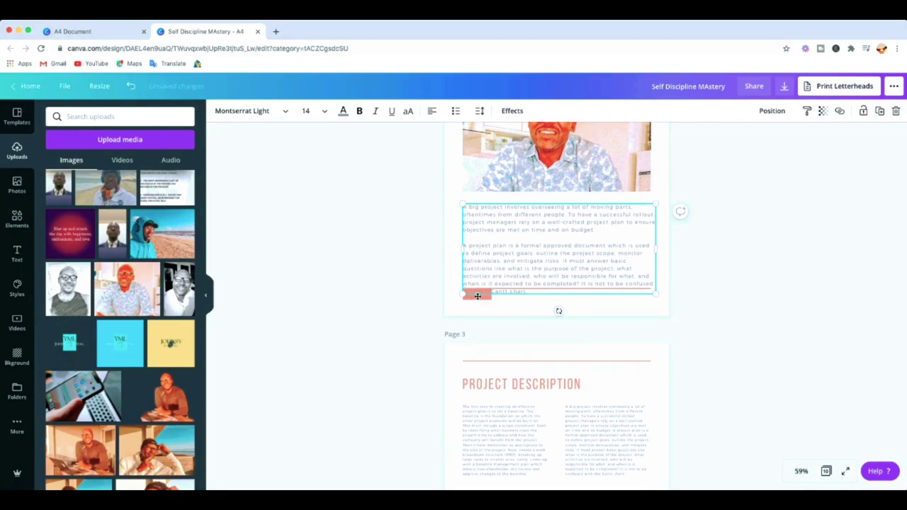
drag(461, 293, 475, 274)
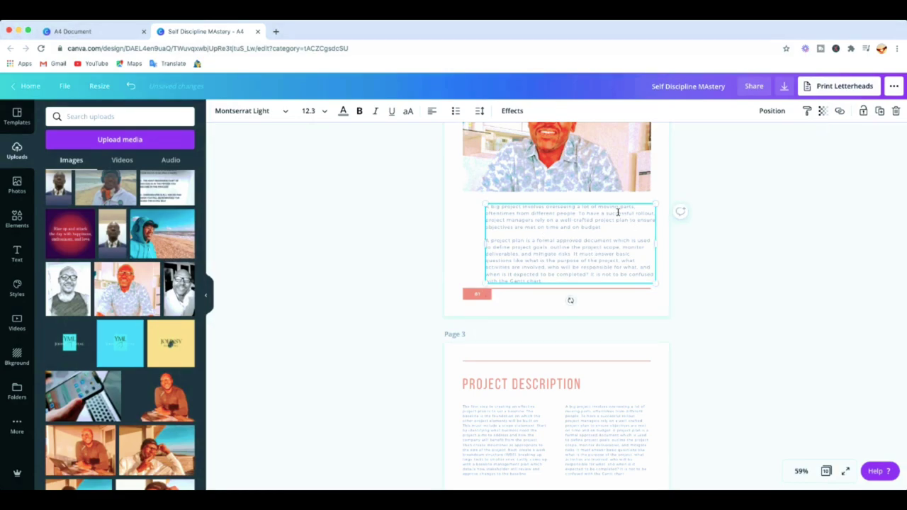
click(772, 112)
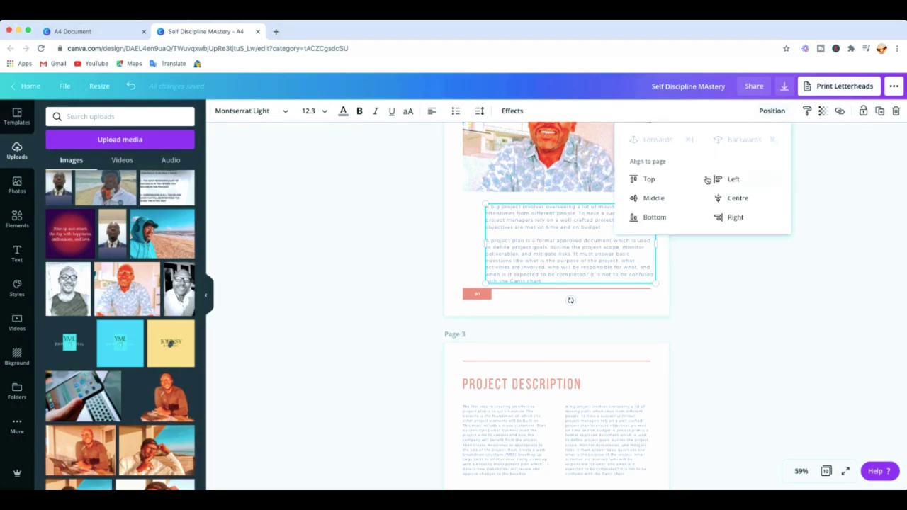
click(739, 199)
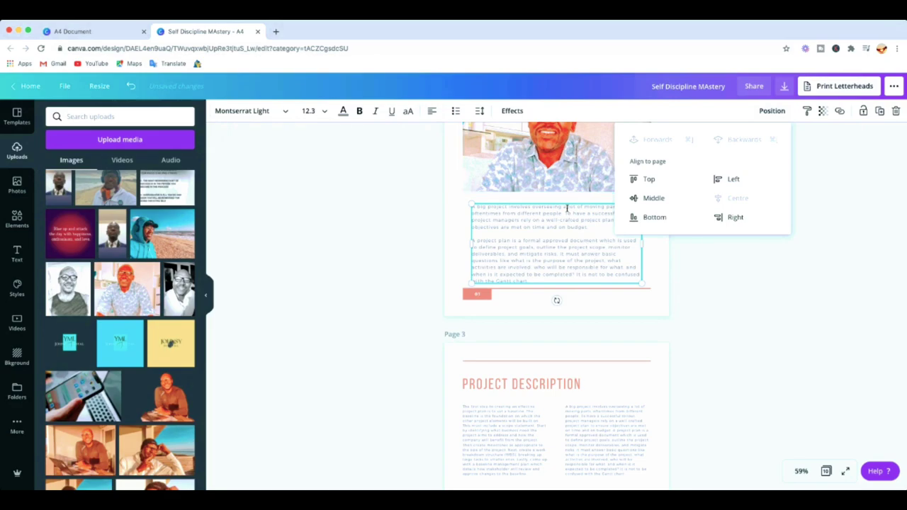
click(593, 299)
click(546, 238)
drag(546, 239, 544, 238)
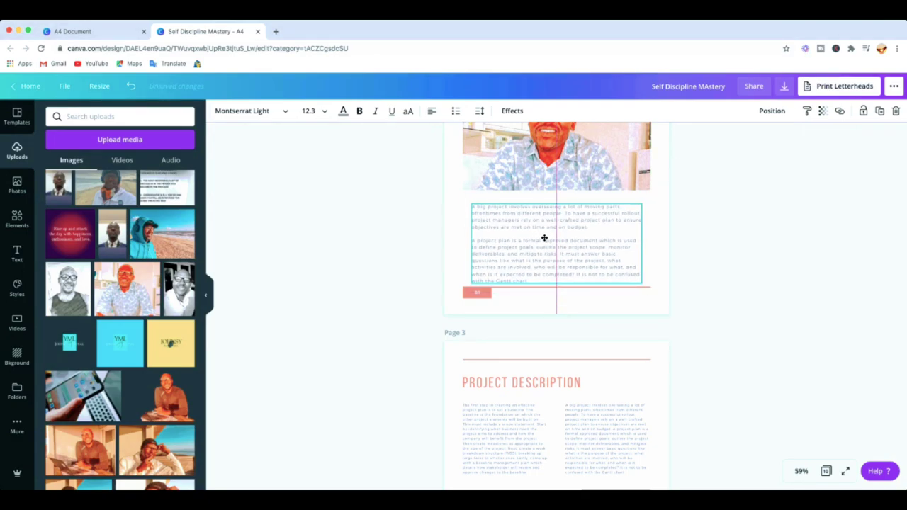
drag(544, 238, 544, 238)
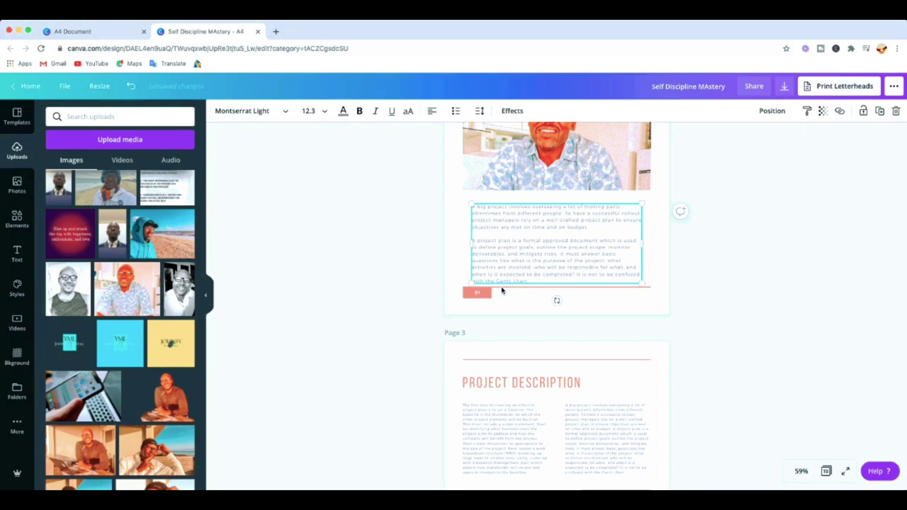
Recolour page 2's footer line and page number box with the light blue brand colour
click(501, 287)
click(217, 111)
click(57, 280)
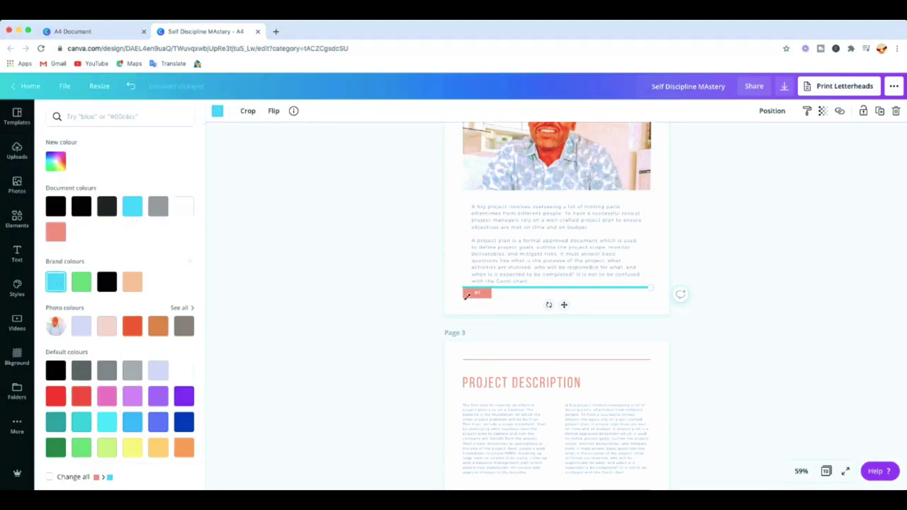
click(485, 296)
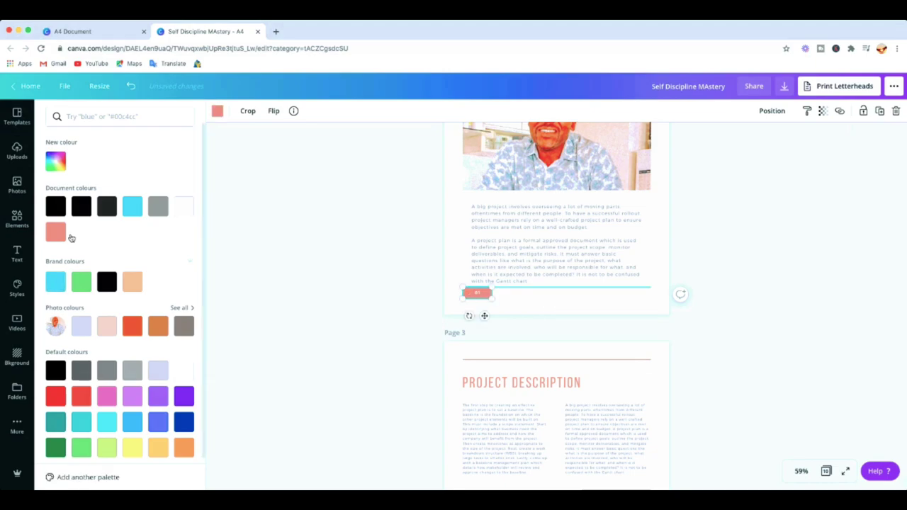
click(55, 281)
Delete the whole "Our Goals and Objectives" section on page 3, including its heading, body text, background box and photo
scroll(579, 298, up, 5)
scroll(579, 298, down, 7)
scroll(585, 319, down, 1)
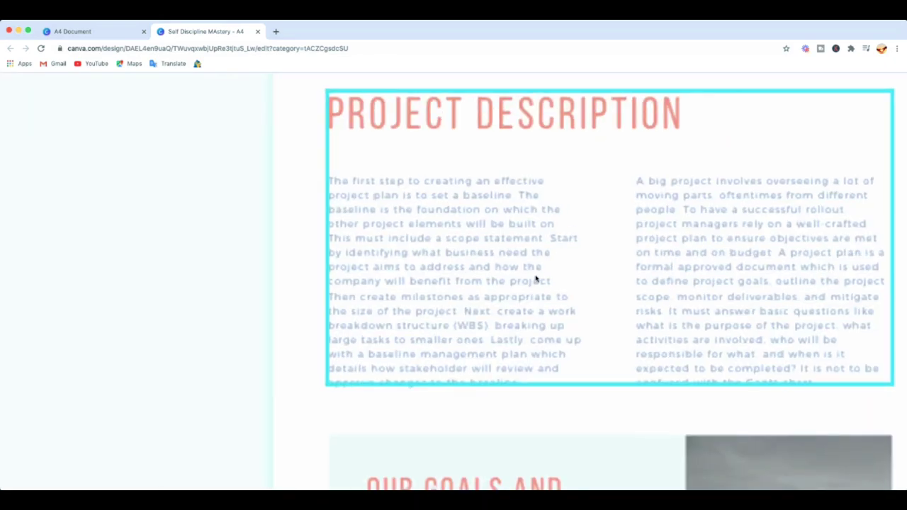
click(549, 373)
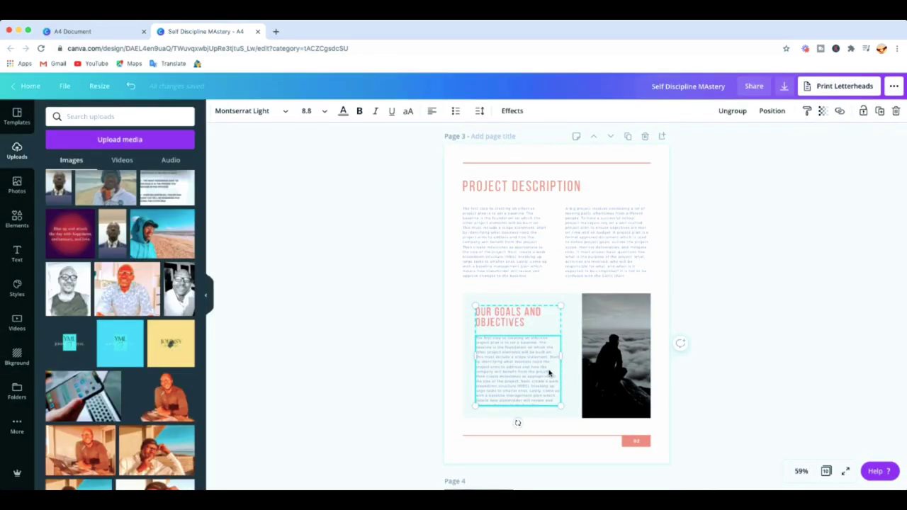
key(Delete)
click(633, 347)
key(Delete)
click(518, 366)
key(Delete)
click(602, 348)
key(Delete)
click(518, 318)
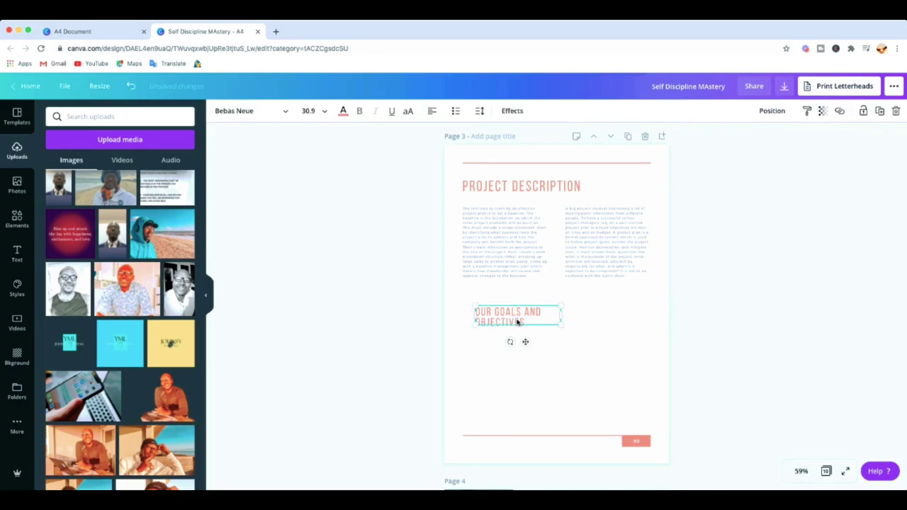
key(Delete)
Ungroup the "Project Description" heading and its two text columns on page 3, and move the second column below the first
click(497, 241)
click(592, 250)
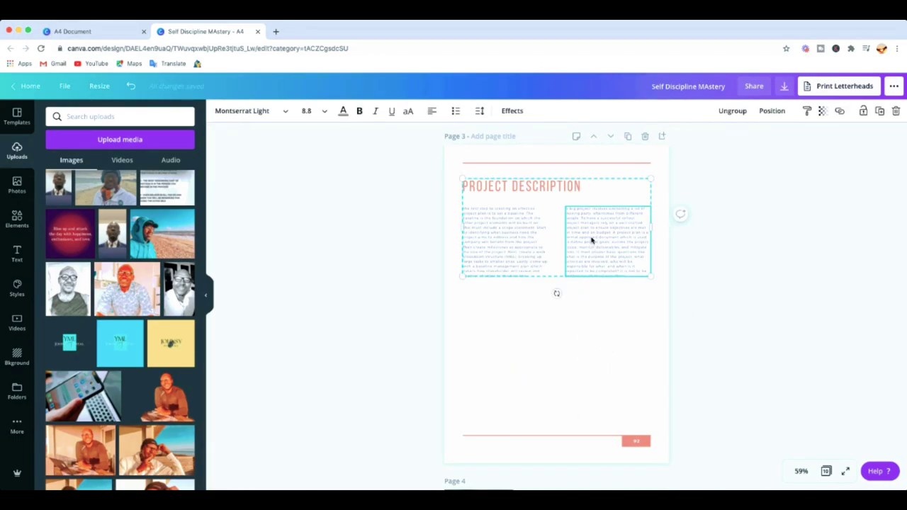
drag(551, 224, 550, 227)
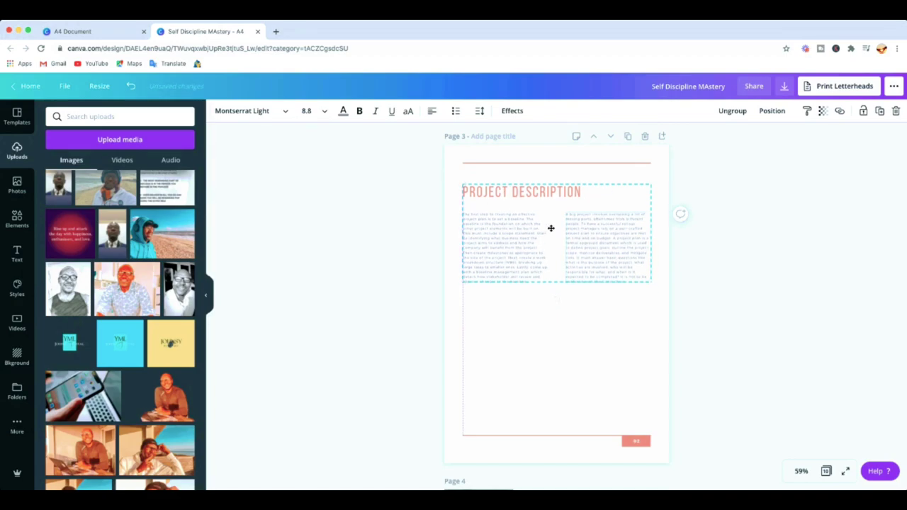
click(735, 113)
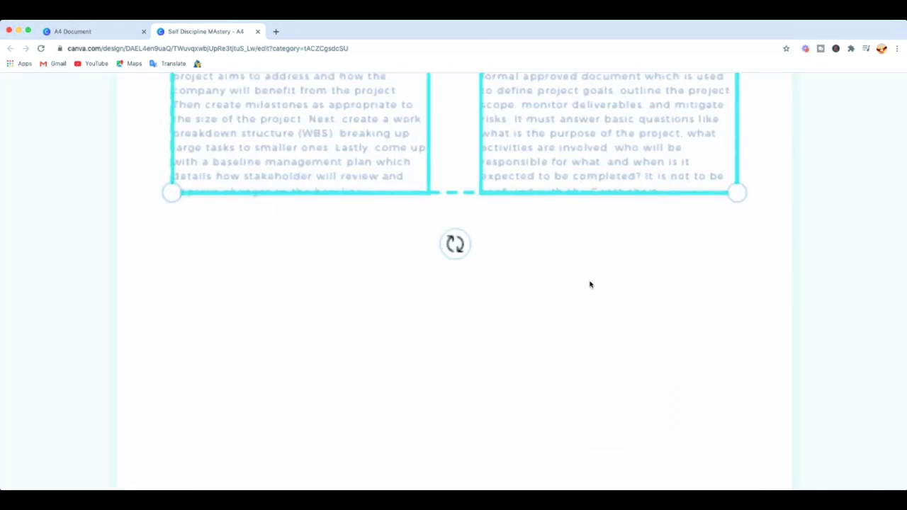
click(637, 85)
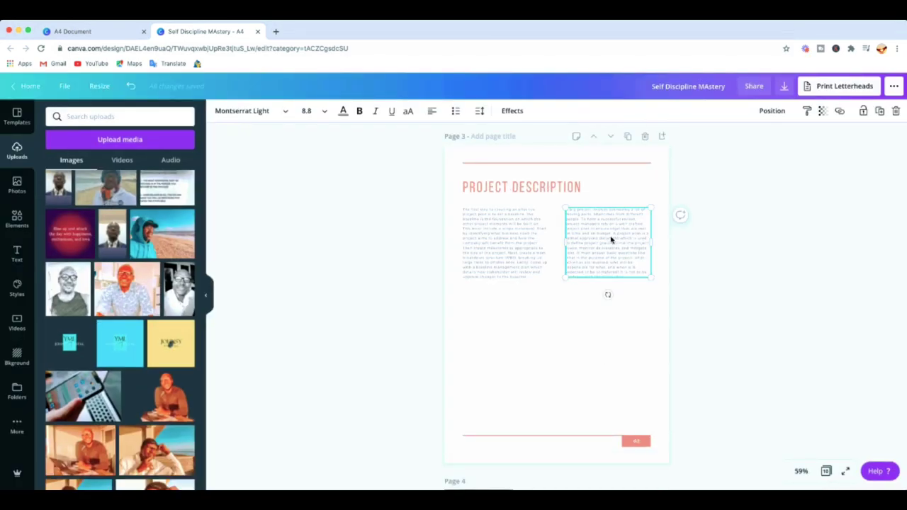
drag(610, 239, 524, 349)
Widen the first Project Description paragraph to nearly the width of the header line and set its font size to 14
click(532, 237)
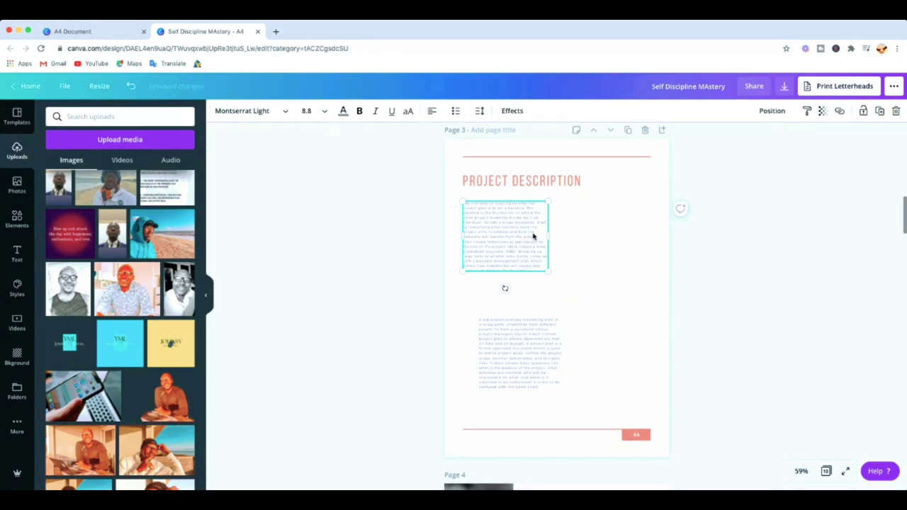
drag(575, 233, 628, 236)
click(324, 111)
click(308, 231)
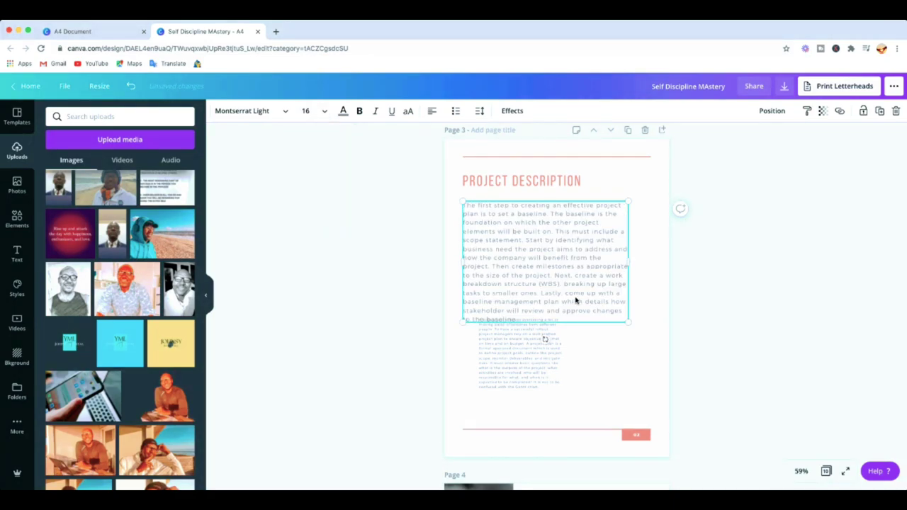
click(324, 111)
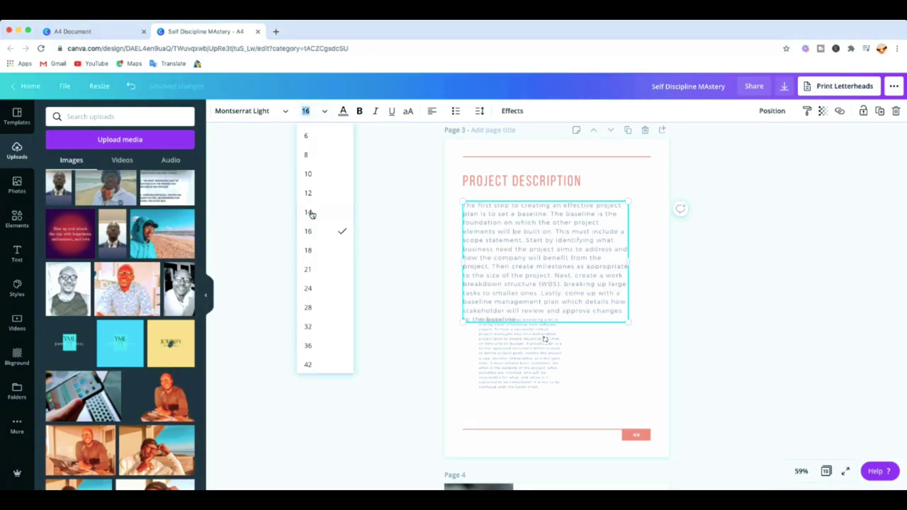
click(310, 211)
drag(635, 253, 643, 253)
Set the second Project Description paragraph to font size 14, widen it and place it under the first paragraph, above the footer line
click(545, 352)
click(324, 111)
click(310, 214)
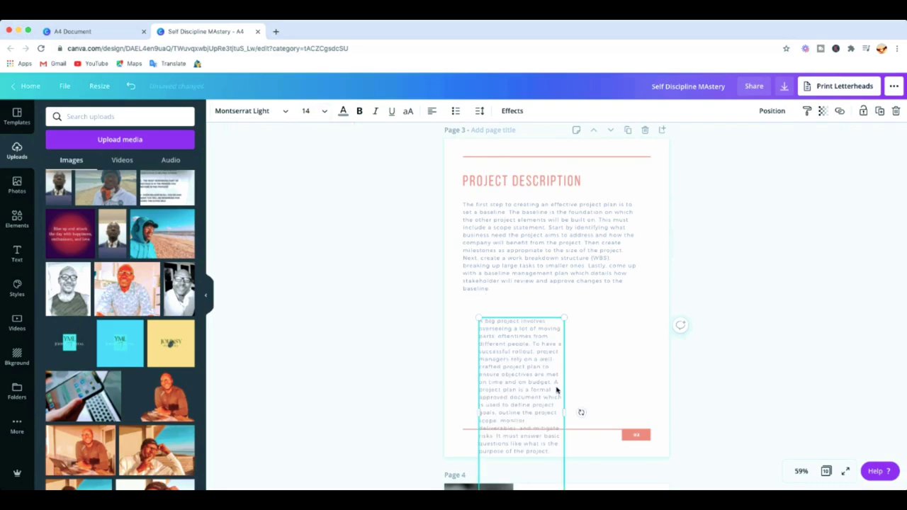
drag(587, 398, 645, 391)
drag(580, 368, 567, 363)
scroll(607, 276, down, 1)
scroll(521, 194, up, 1)
click(523, 187)
double_click(579, 178)
click(585, 183)
key(ctrl+a)
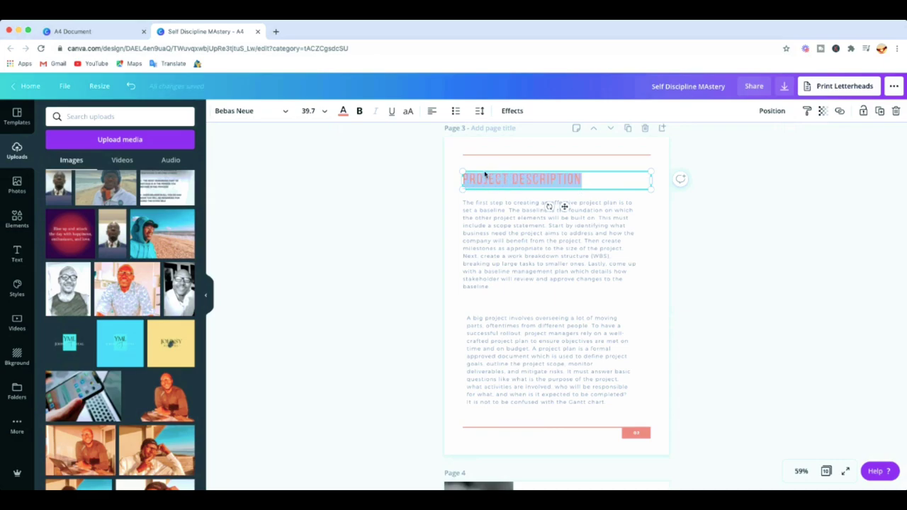
scroll(567, 248, up, 2)
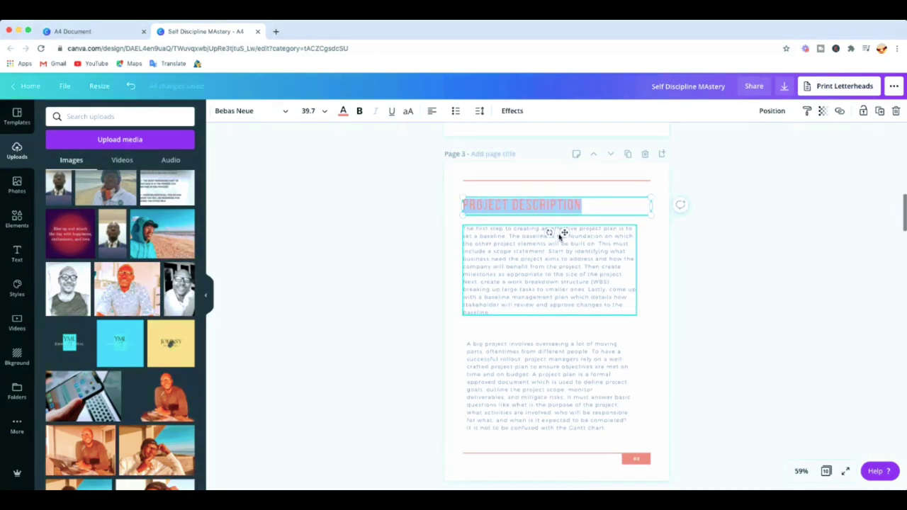
scroll(638, 291, down, 3)
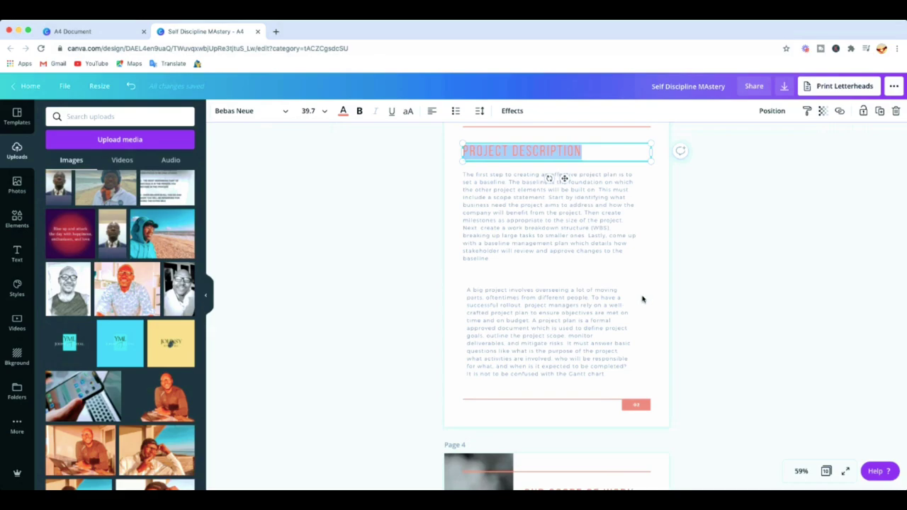
click(636, 273)
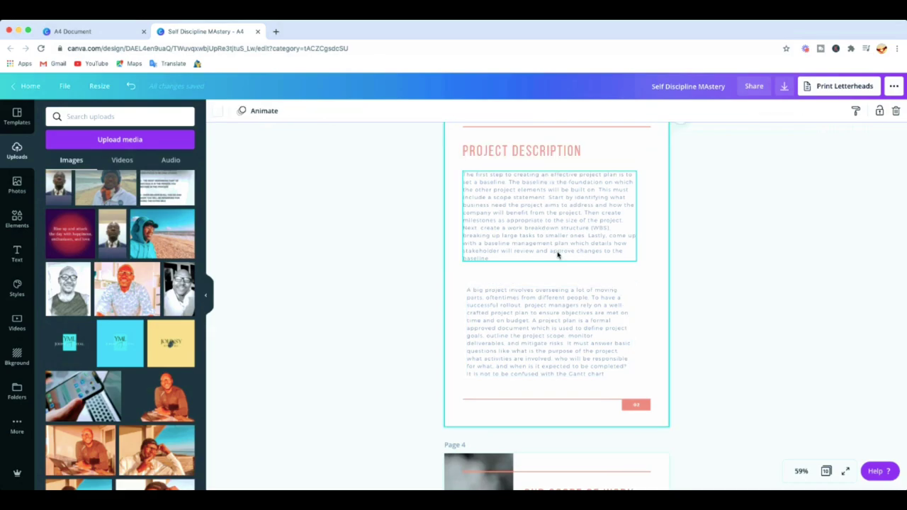
Delete the "Project Timeline" page and the "Our Scope of Work" page from the document
scroll(601, 255, up, 5)
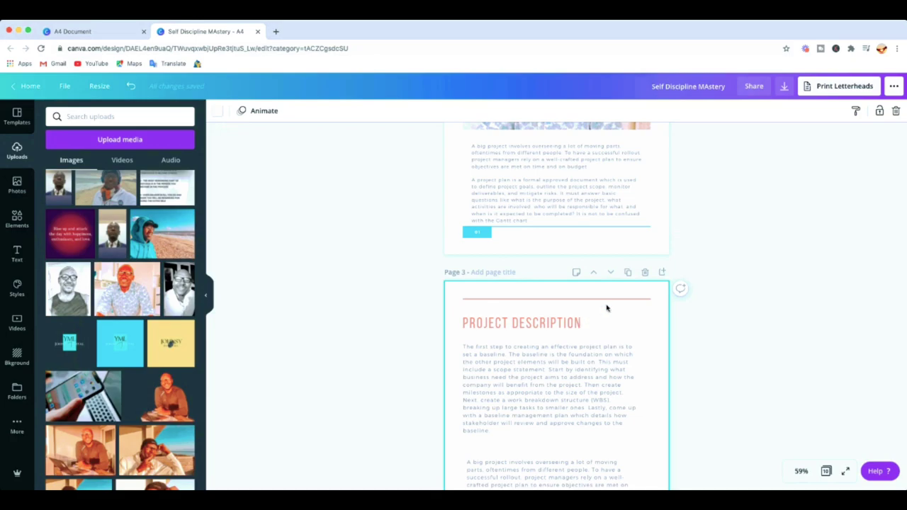
scroll(547, 311, down, 10)
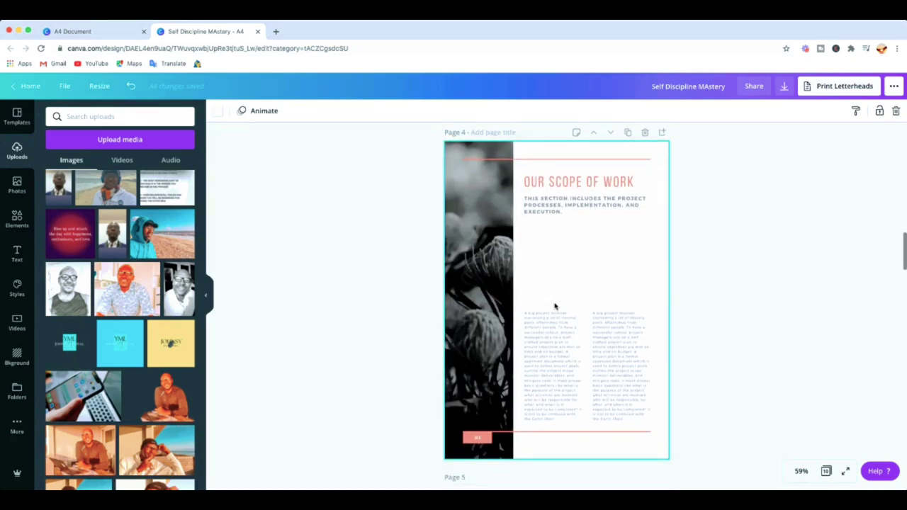
scroll(555, 308, down, 6)
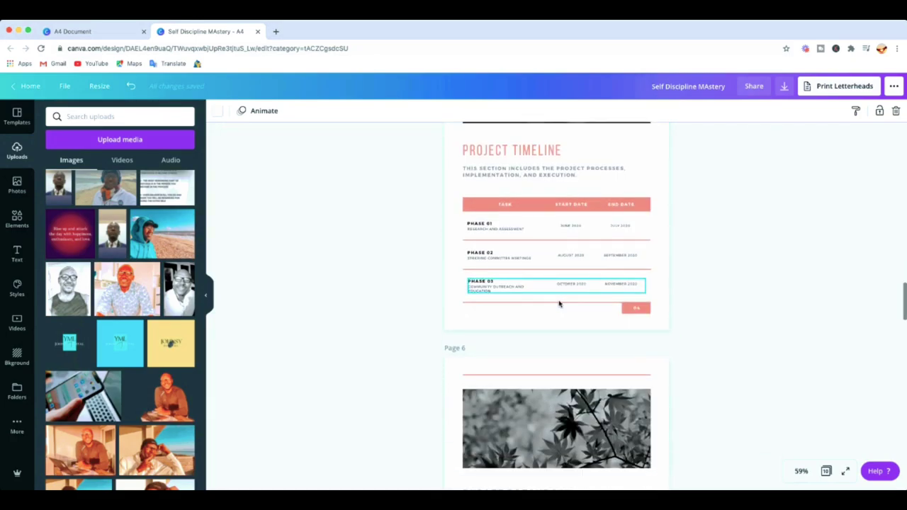
scroll(577, 323, up, 3)
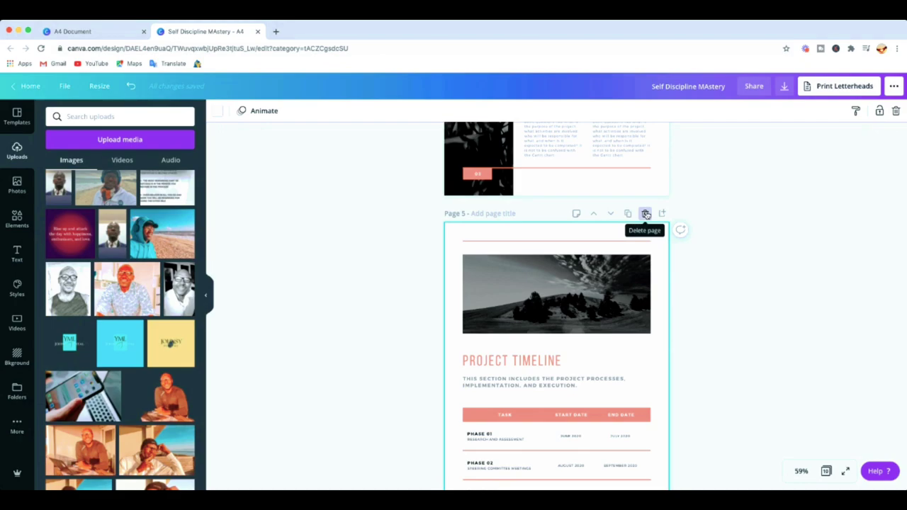
click(646, 214)
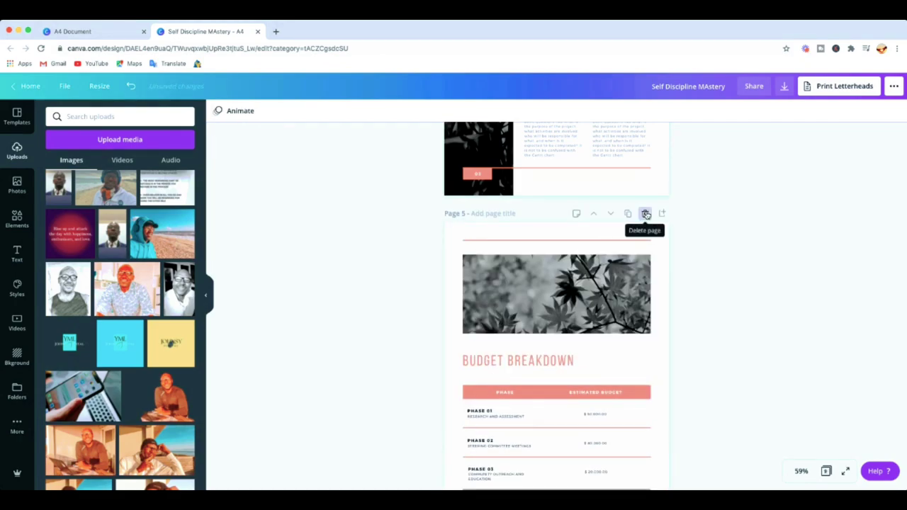
scroll(638, 222, up, 5)
click(628, 227)
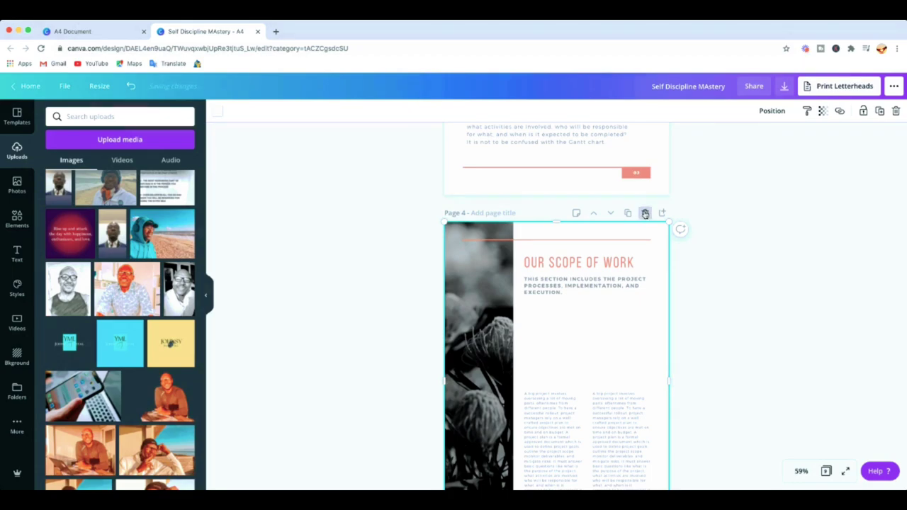
click(645, 214)
Delete the "Budget Breakdown" page from the document
scroll(682, 255, down, 5)
scroll(638, 240, up, 2)
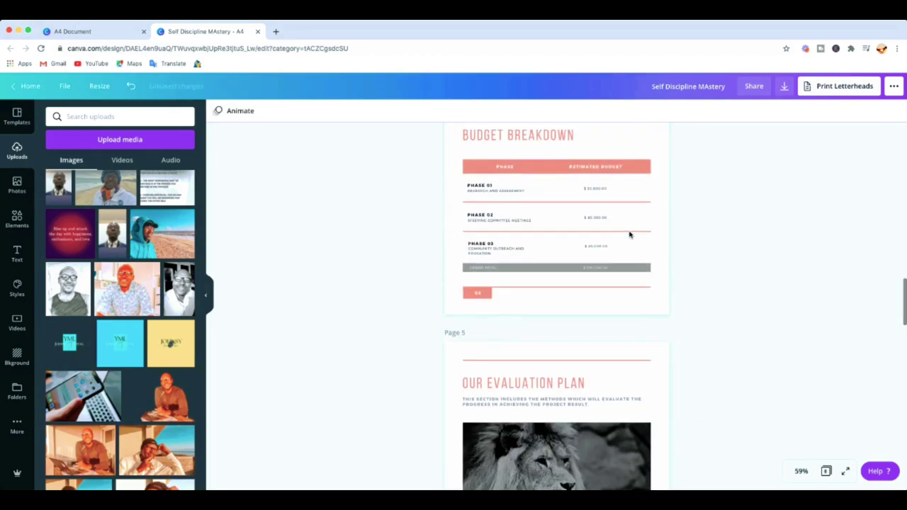
click(648, 163)
scroll(646, 147, up, 1)
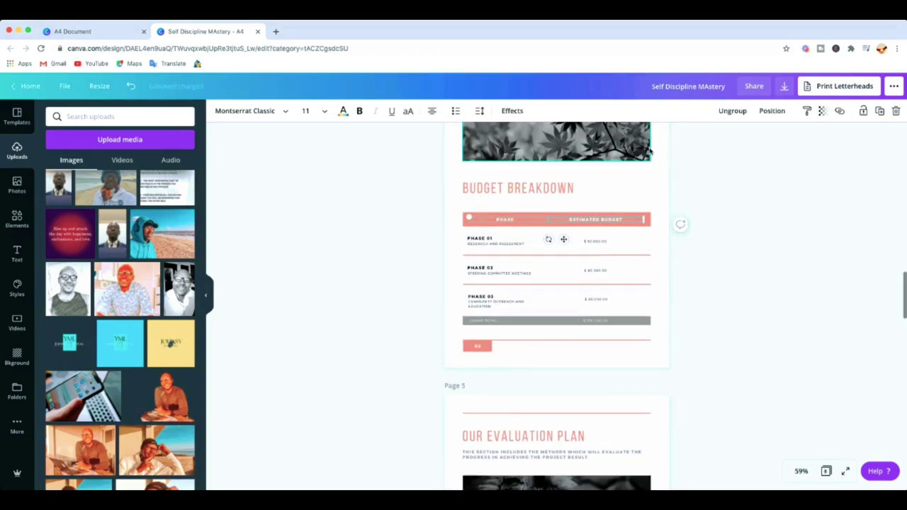
click(658, 170)
scroll(659, 160, up, 2)
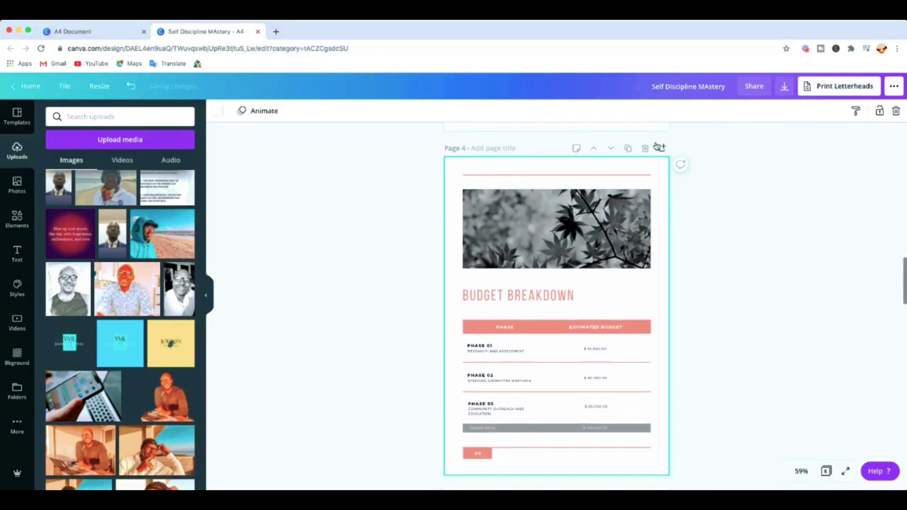
click(644, 147)
scroll(628, 225, up, 3)
scroll(627, 225, up, 10)
scroll(629, 224, down, 6)
scroll(629, 224, down, 6)
scroll(627, 223, down, 1)
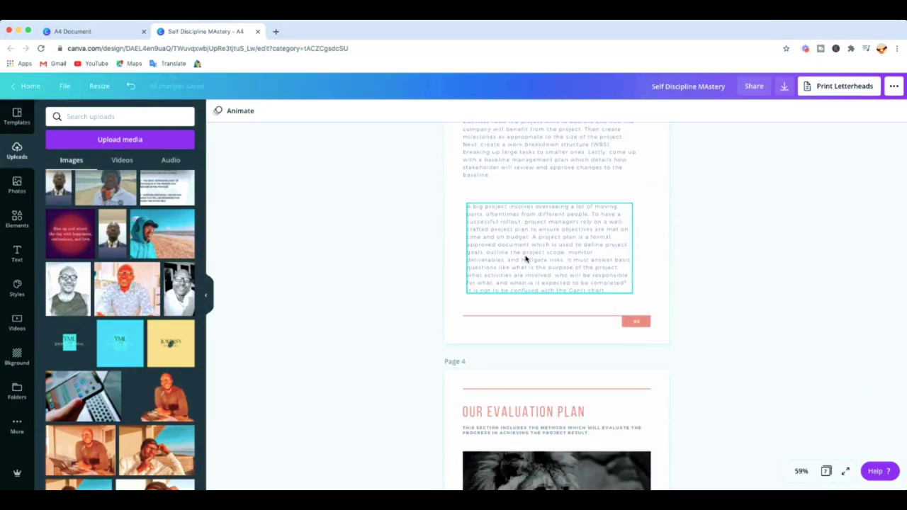
mouse_move(599, 361)
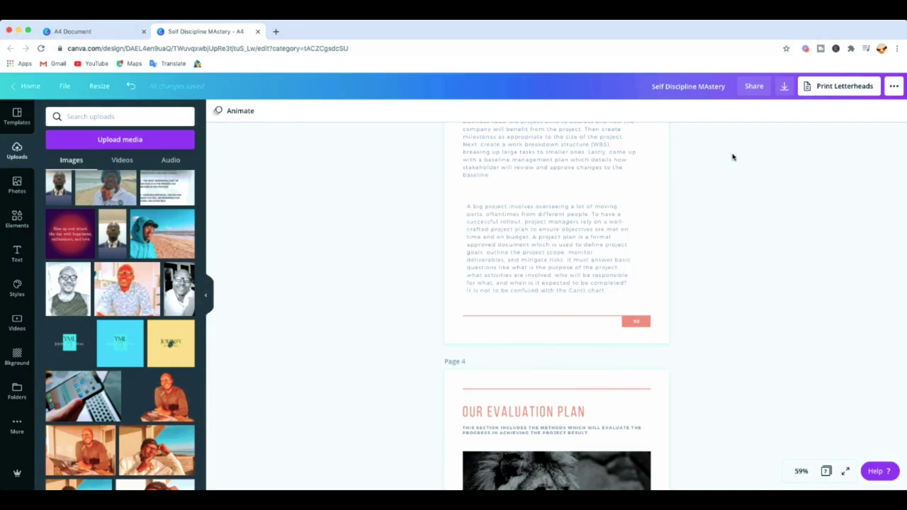
Look through the file types offered for downloading the document, leaving PDF Print selected
click(785, 88)
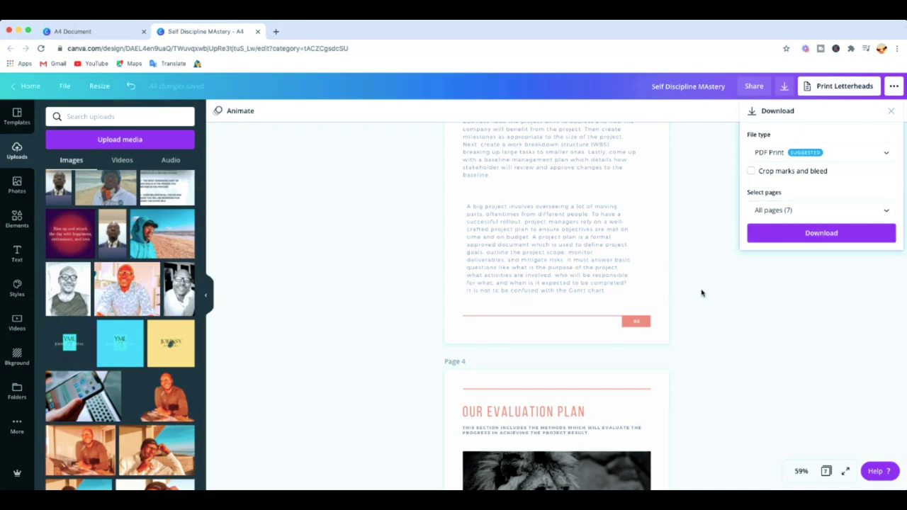
click(886, 154)
scroll(796, 153, up, 1)
scroll(795, 153, down, 1)
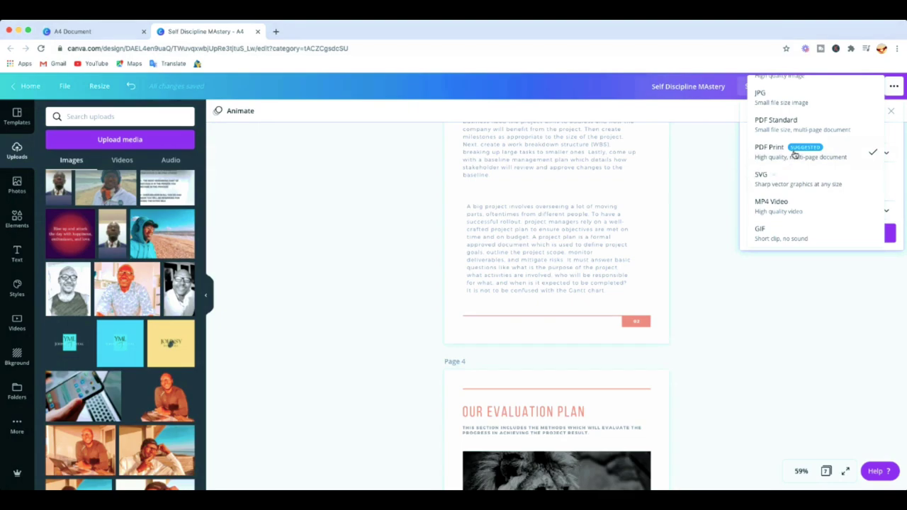
click(713, 220)
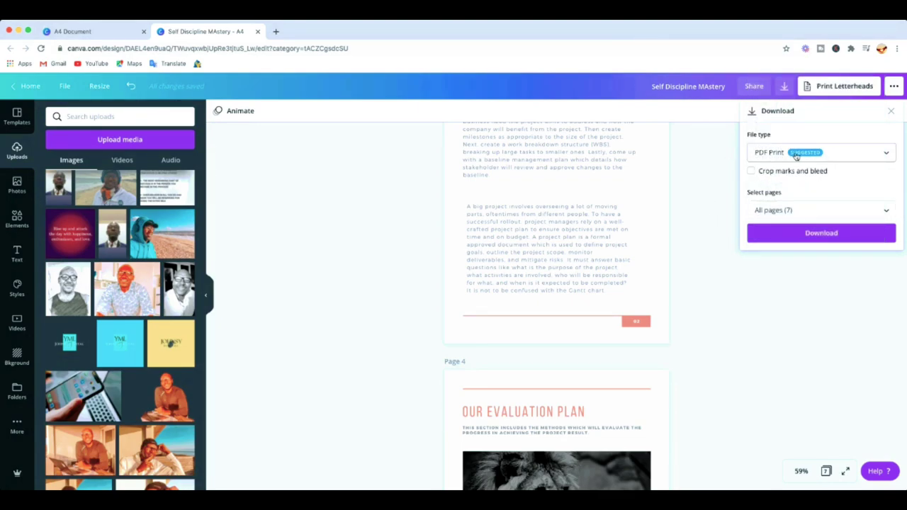
Look through the document's sharing, publishing and printing options, and close them without choosing one
click(894, 88)
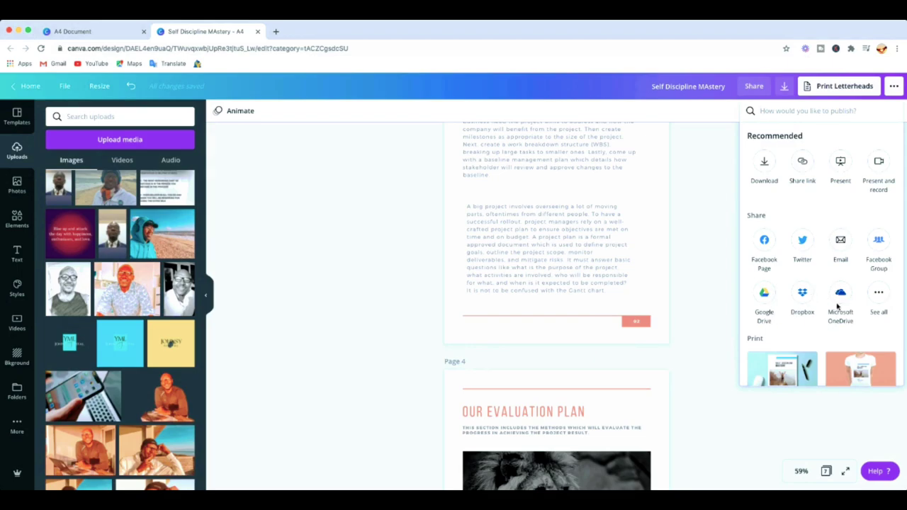
scroll(838, 308, down, 4)
scroll(840, 308, up, 4)
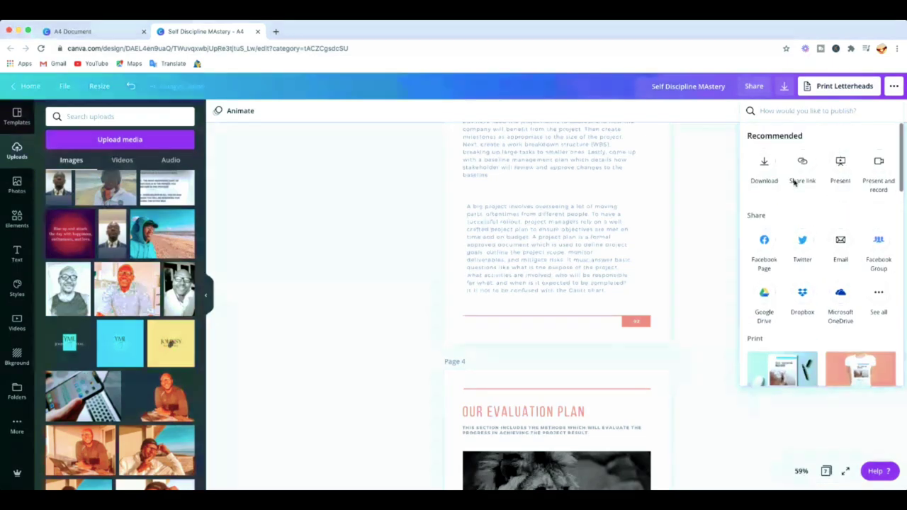
click(721, 164)
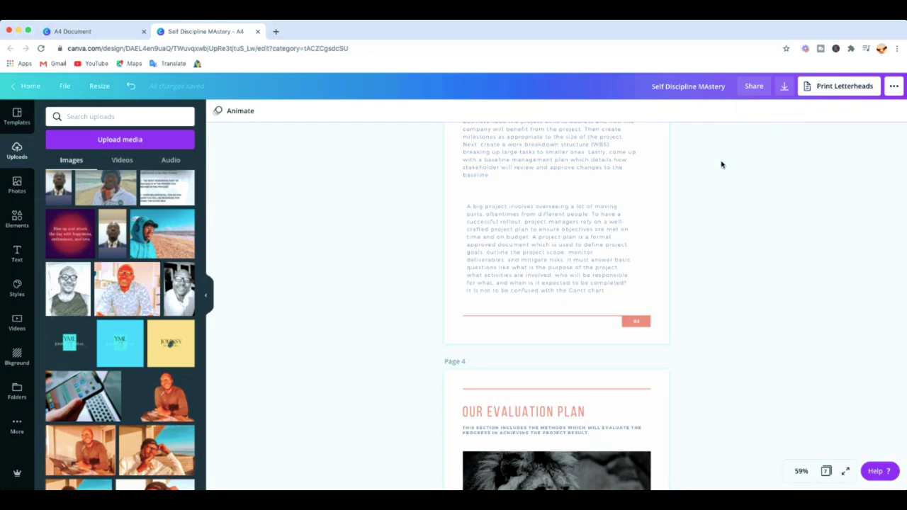
Download all pages of the document as a PDF Print file without crop marks and bleed
click(784, 87)
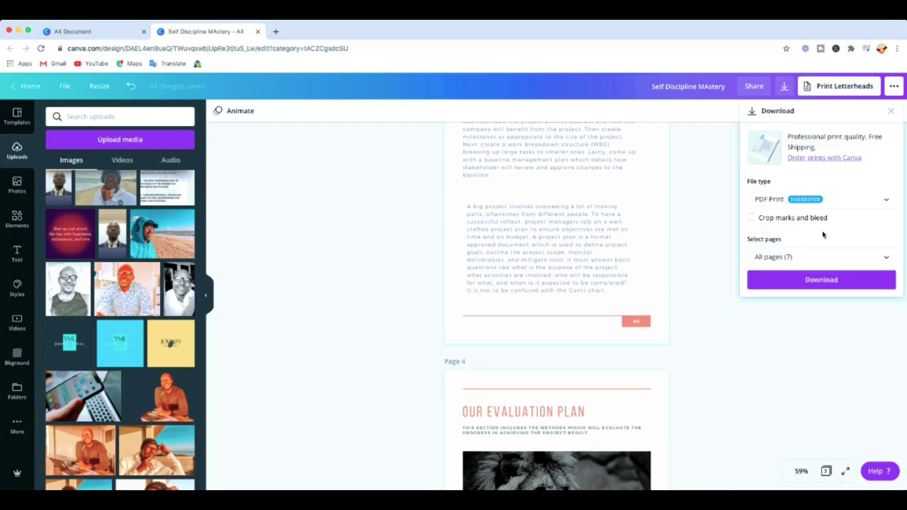
click(810, 286)
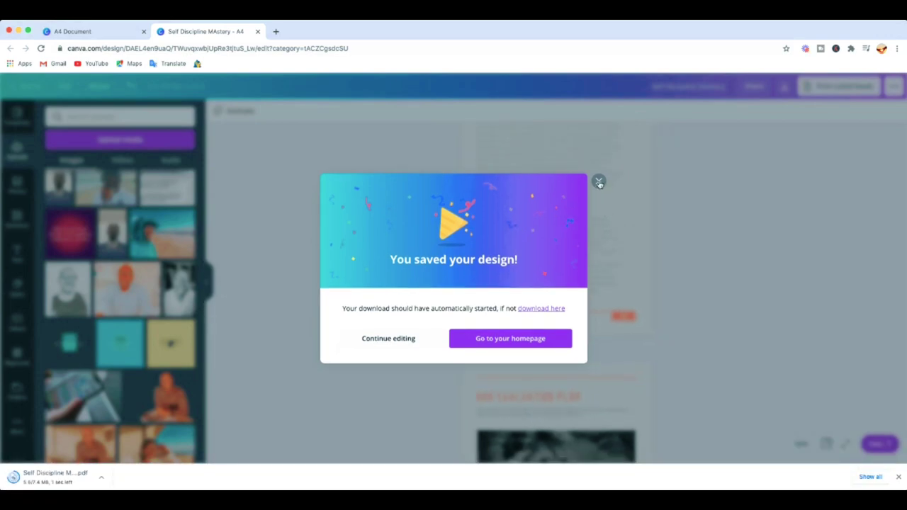
click(598, 183)
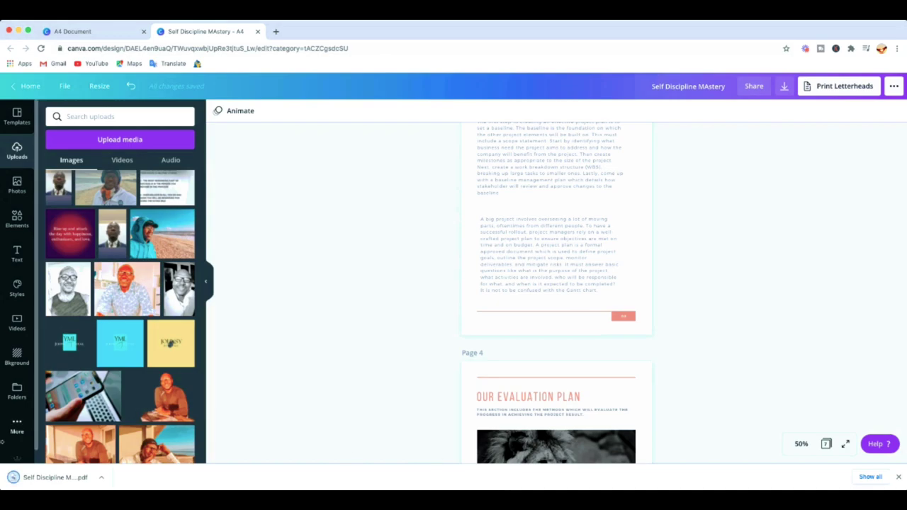
Open the downloaded Self Discipline MAstery PDF and examine its pages from the cover through the last content page
click(56, 478)
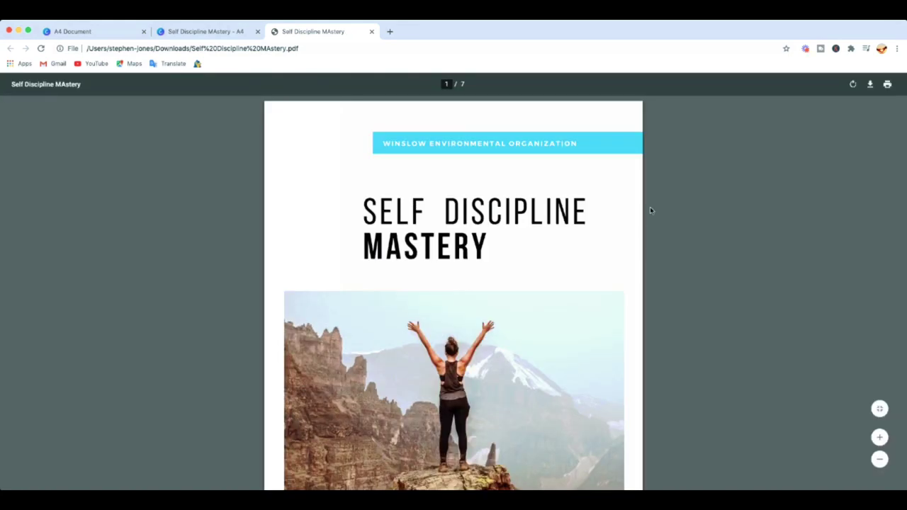
scroll(569, 218, down, 3)
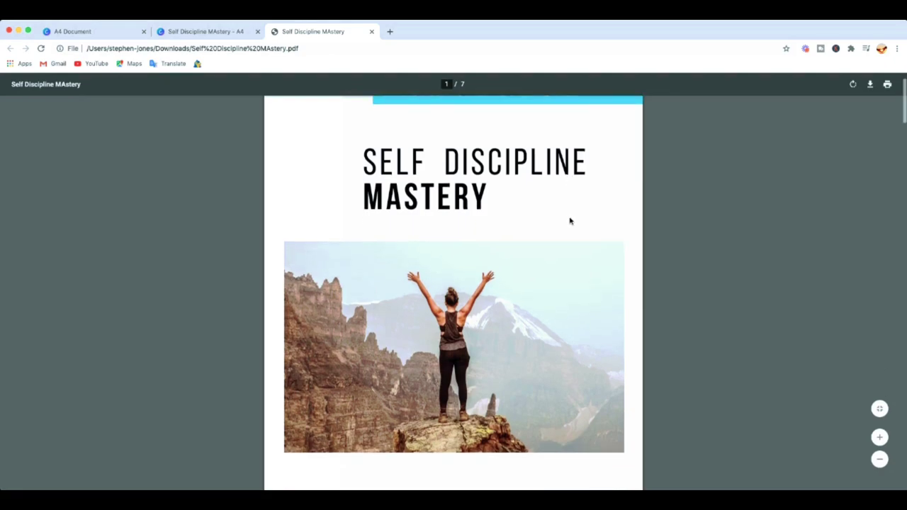
scroll(570, 220, up, 3)
scroll(569, 219, down, 3)
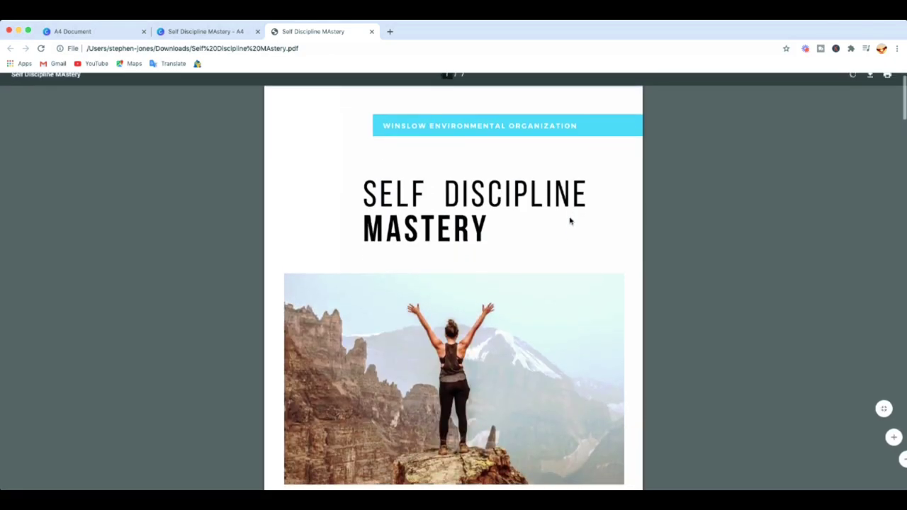
scroll(569, 221, up, 3)
scroll(569, 222, down, 4)
scroll(569, 223, down, 15)
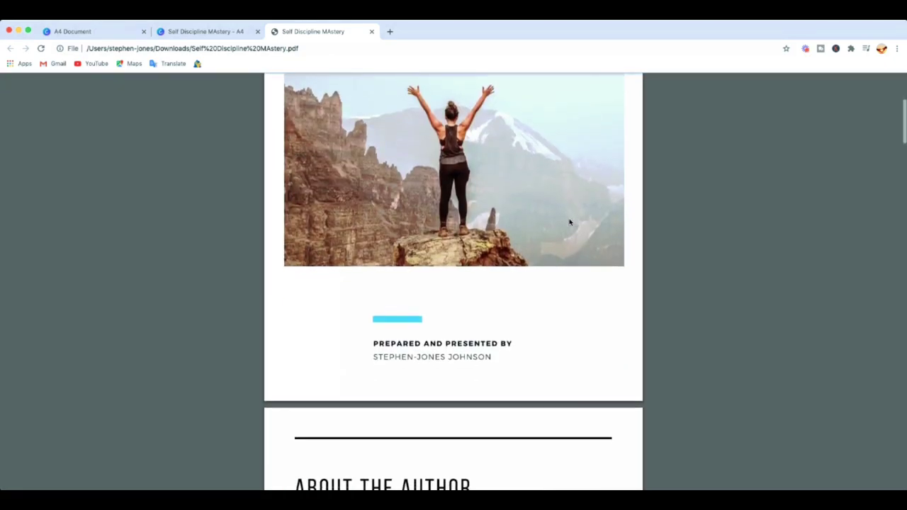
scroll(569, 223, down, 11)
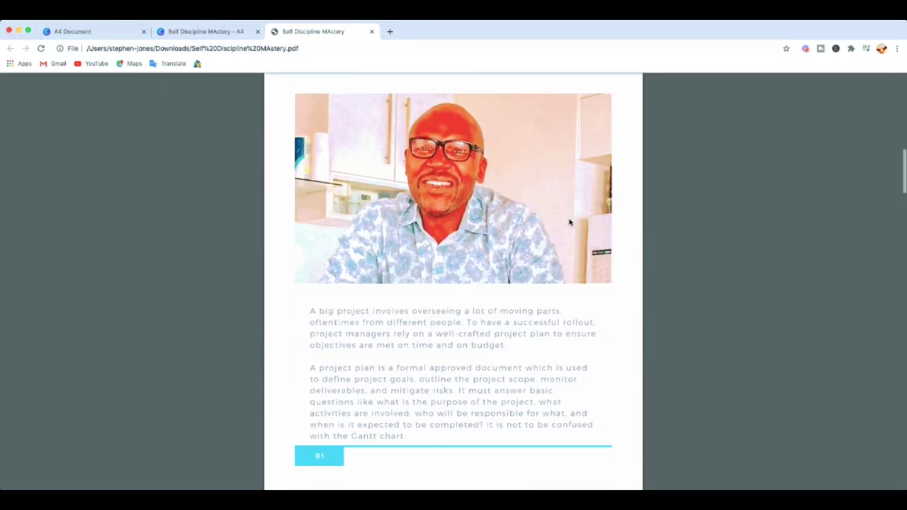
scroll(569, 222, down, 15)
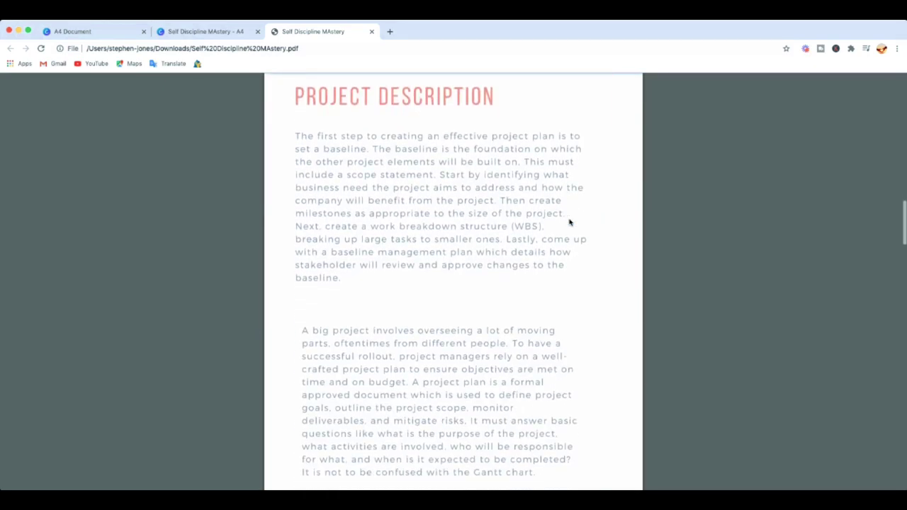
scroll(569, 222, down, 20)
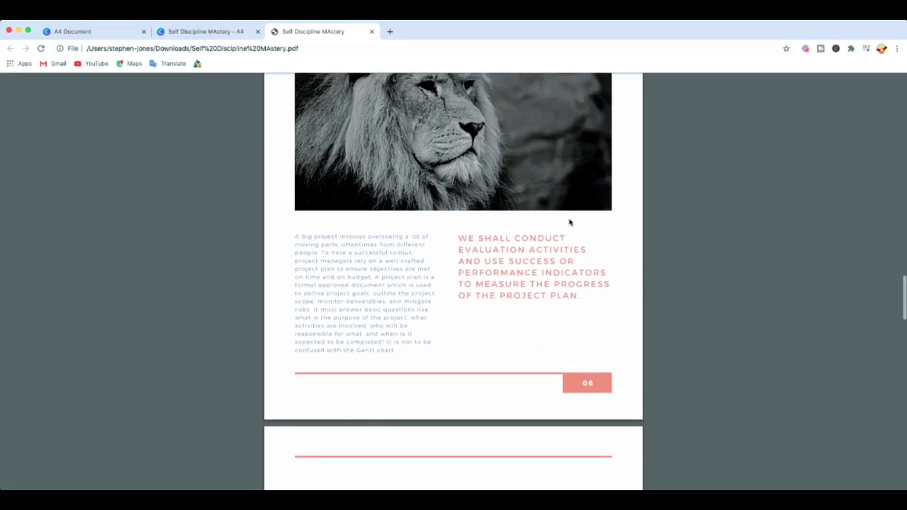
scroll(569, 223, down, 20)
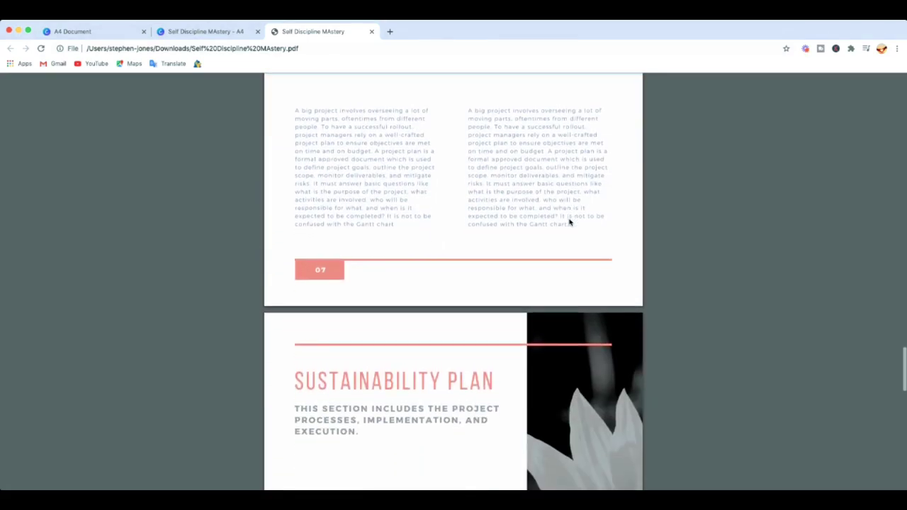
scroll(569, 222, down, 8)
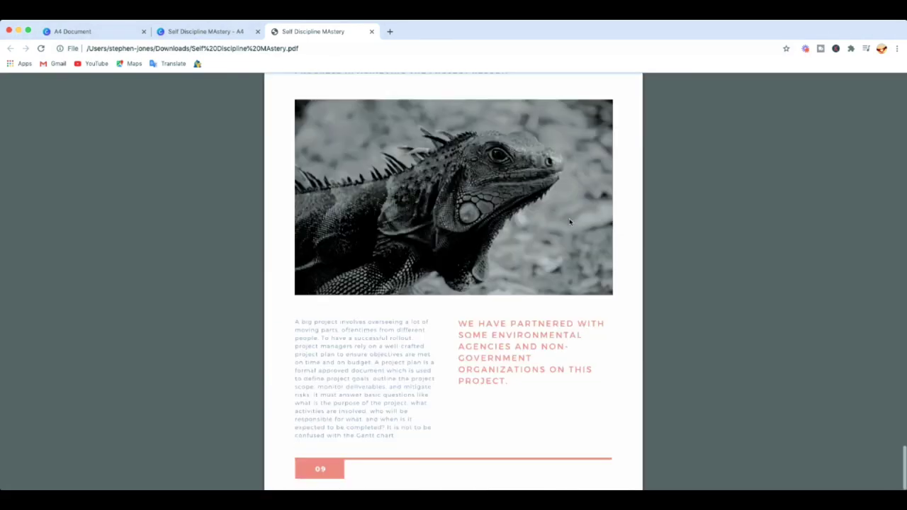
scroll(569, 223, up, 20)
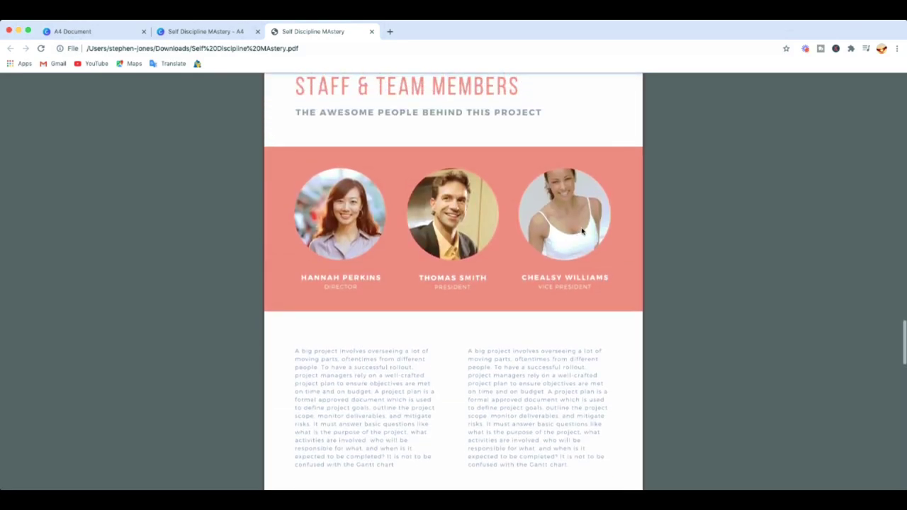
scroll(569, 222, up, 6)
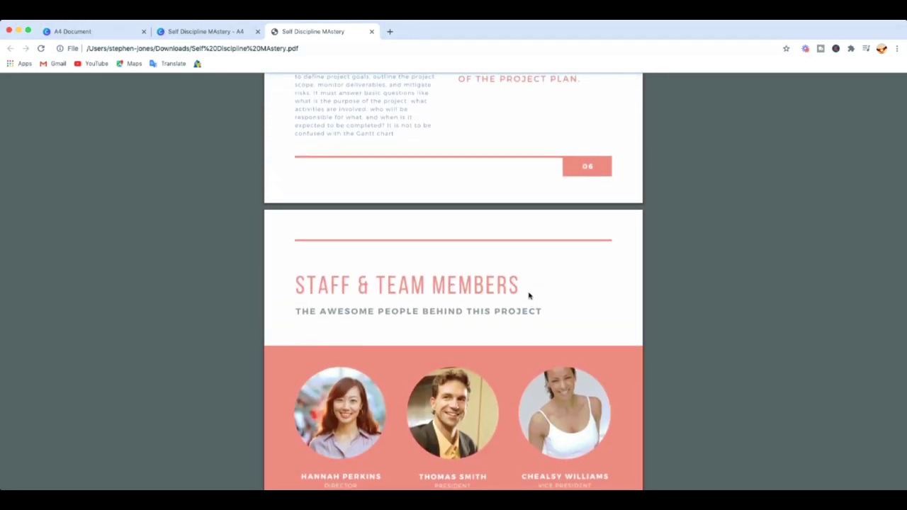